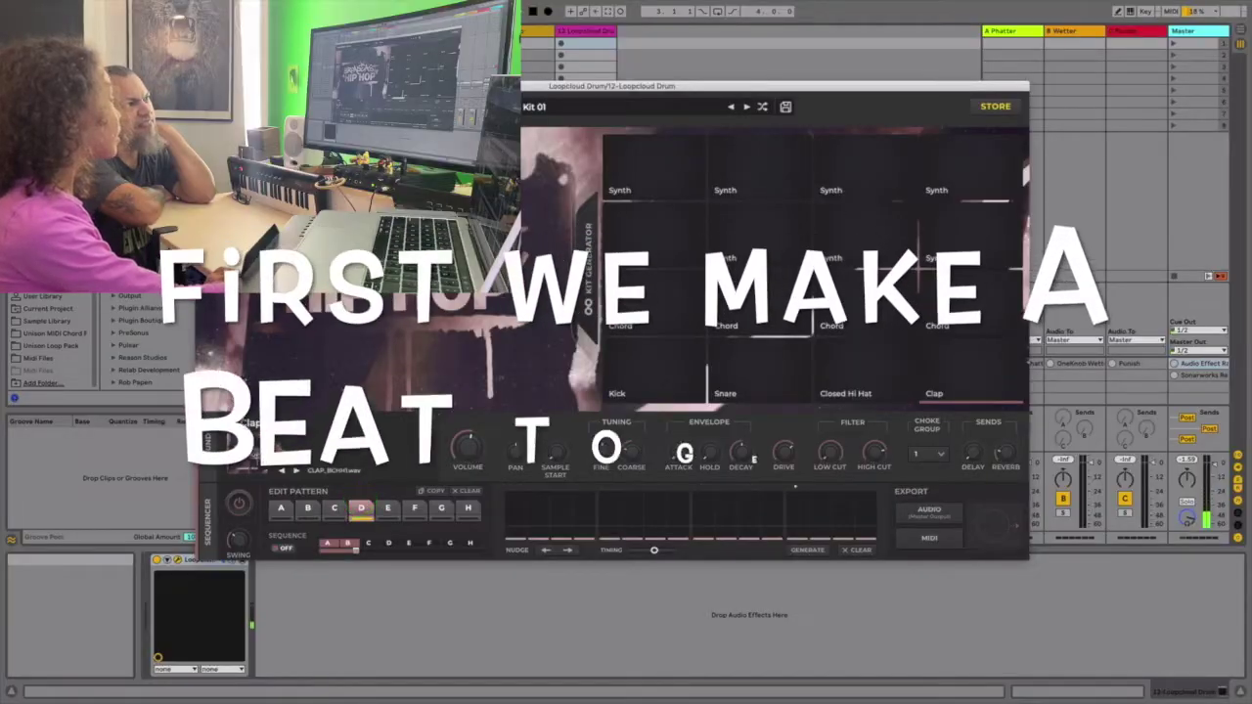
Program the first Chord pad in pattern D with hits on steps 2, 6, 11 and 15, adding a roll to step 15.
{"action": "left_click", "coordinate": [544, 506]}
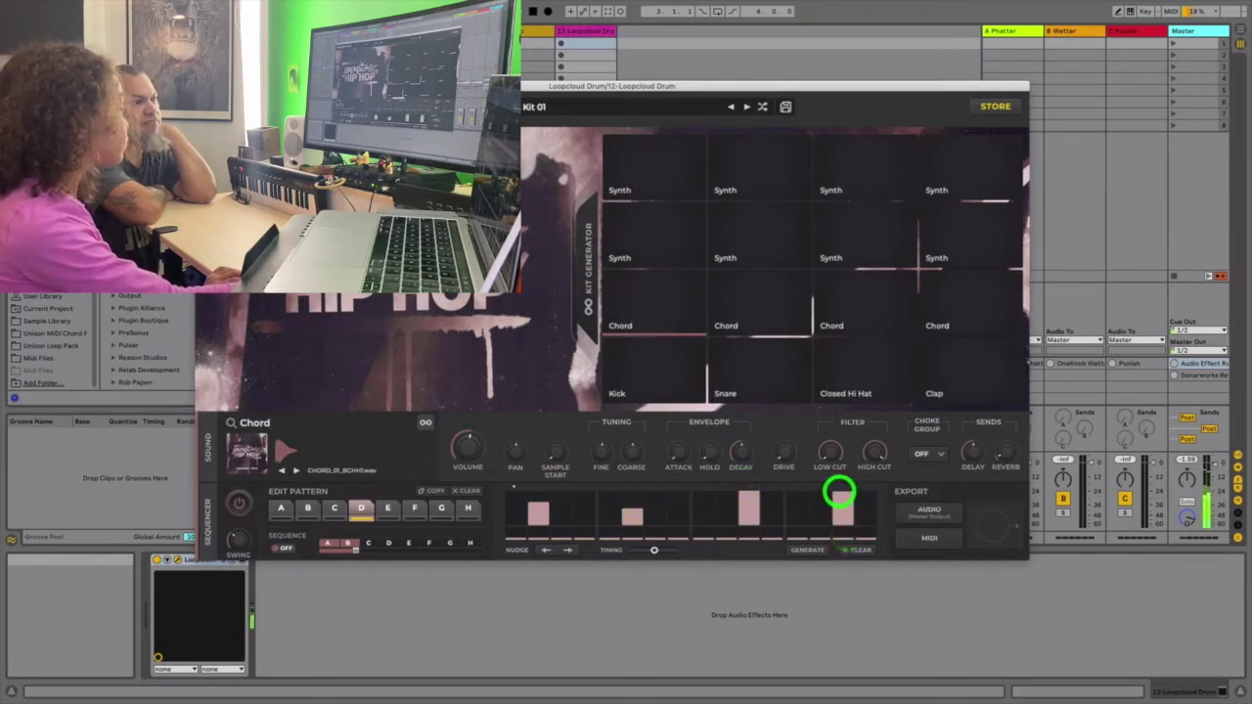
{"action": "left_click", "coordinate": [841, 531]}
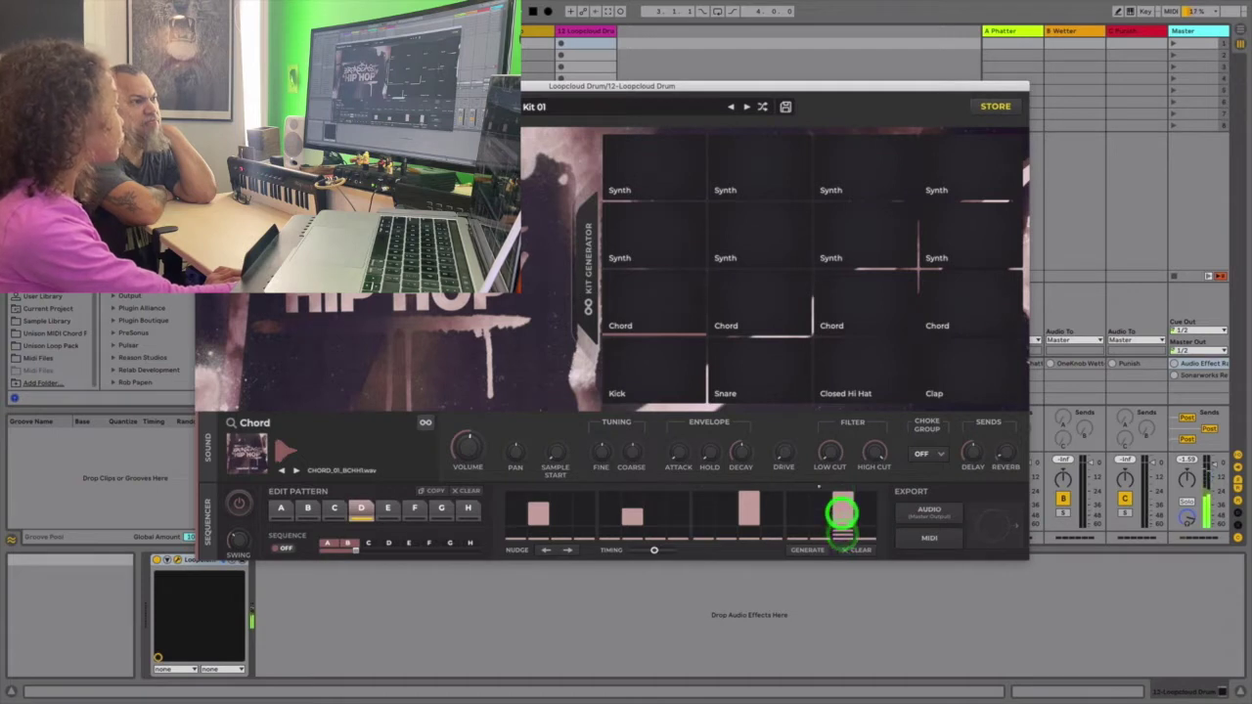
Program the second Chord pad in pattern D with hits on steps 1, 5, 9, 13, 14 and 16, keeping step 14 low in velocity.
{"action": "left_click", "coordinate": [754, 308]}
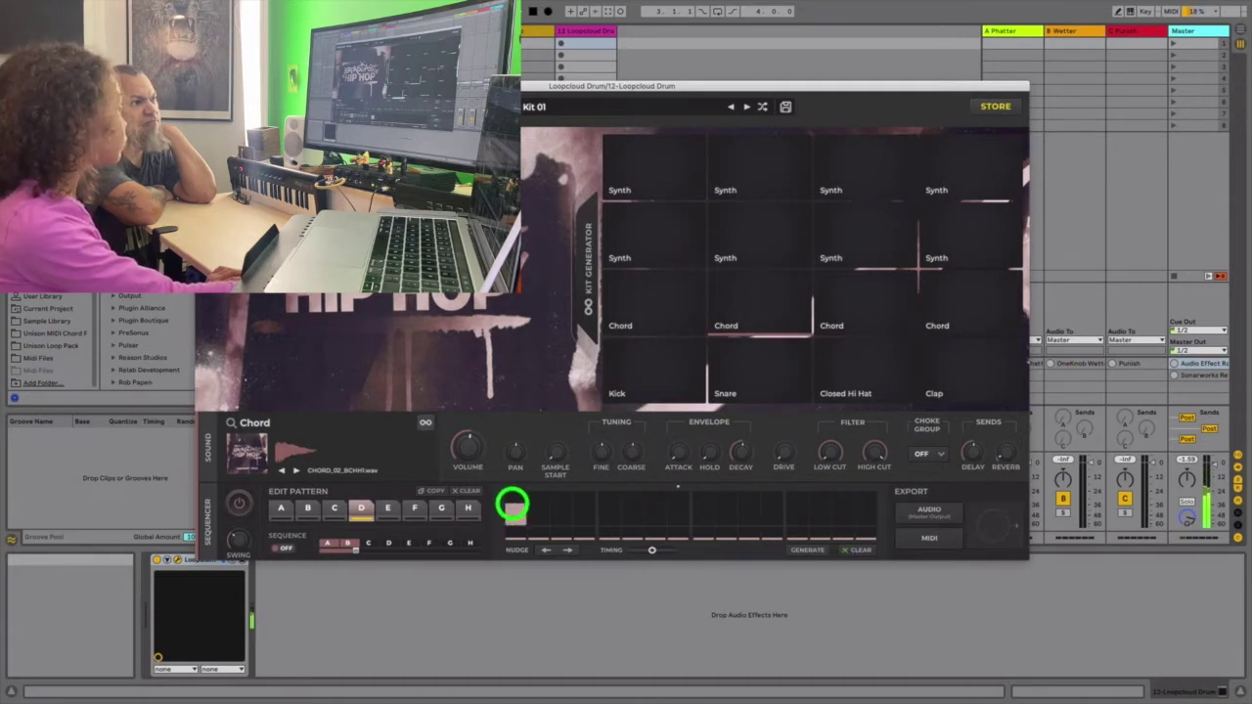
{"action": "left_click", "coordinate": [618, 518]}
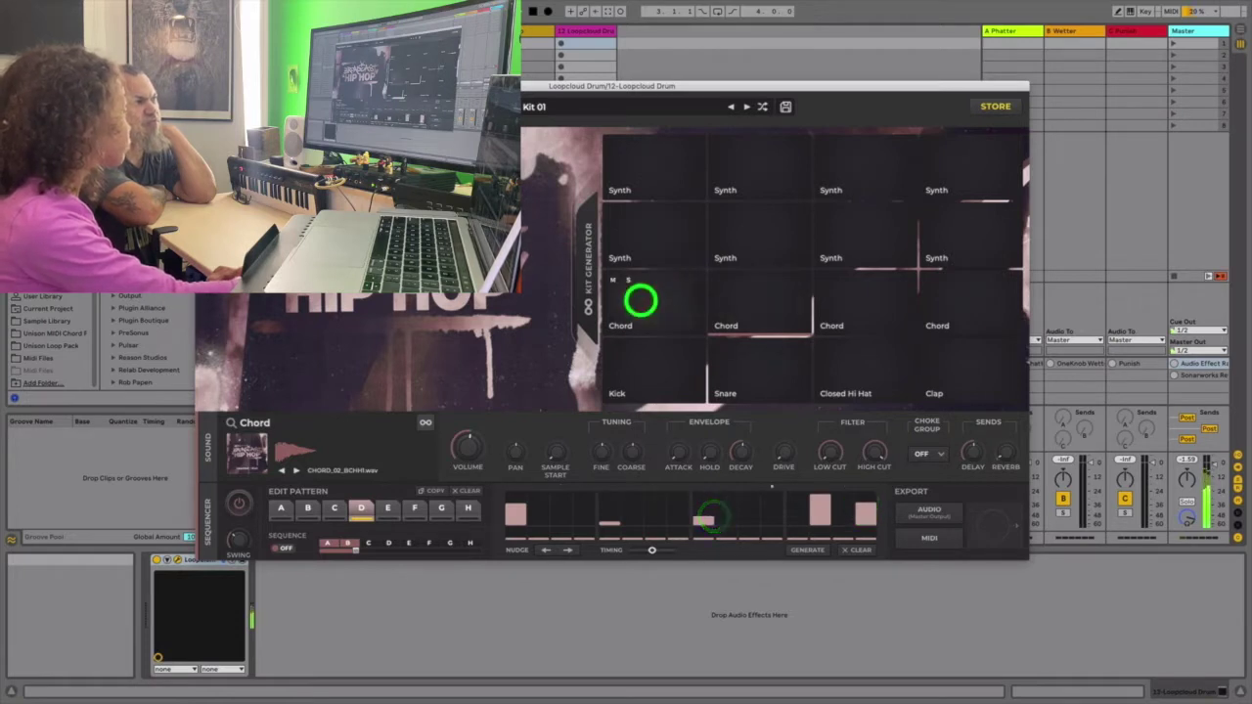
{"action": "left_click", "coordinate": [727, 315]}
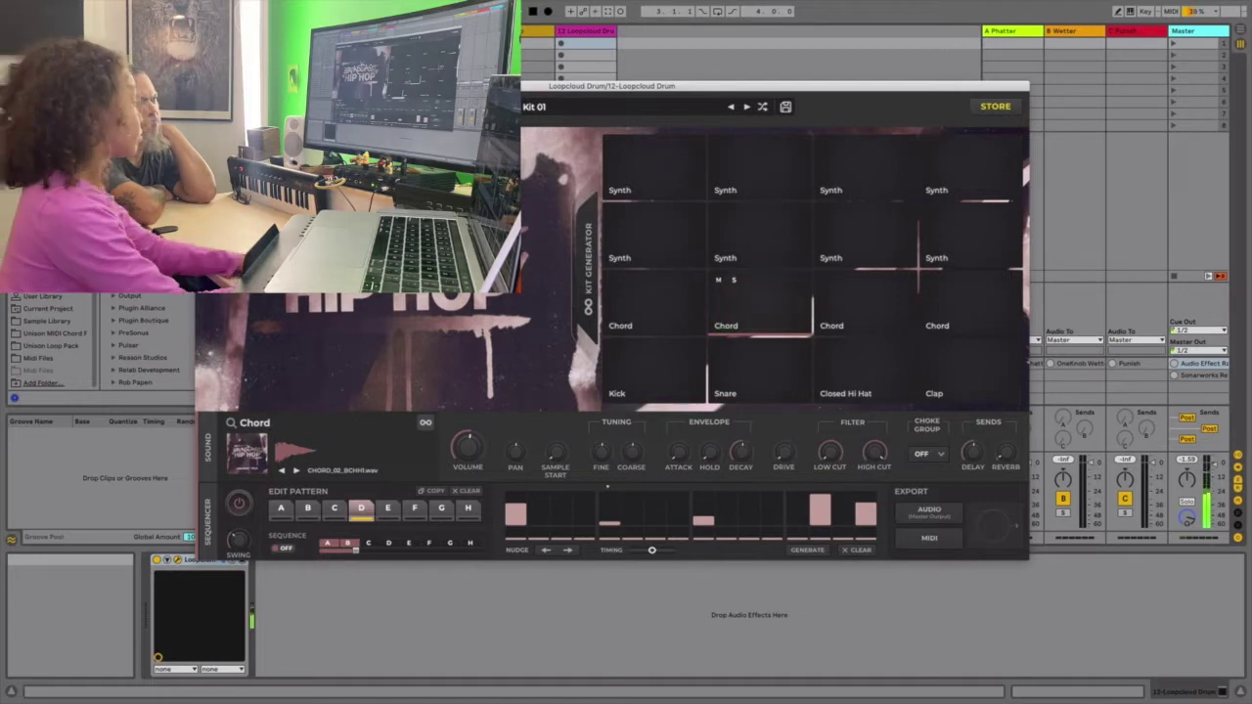
{"action": "left_click", "coordinate": [822, 526]}
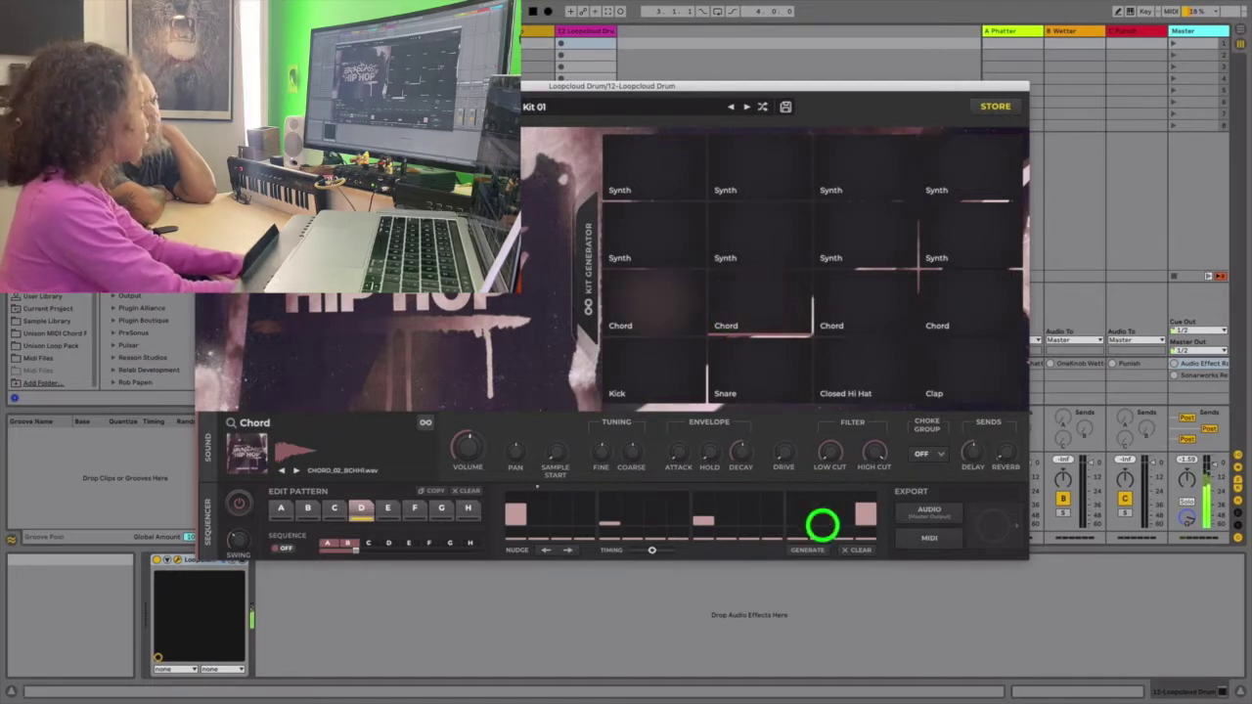
{"action": "left_click", "coordinate": [806, 482]}
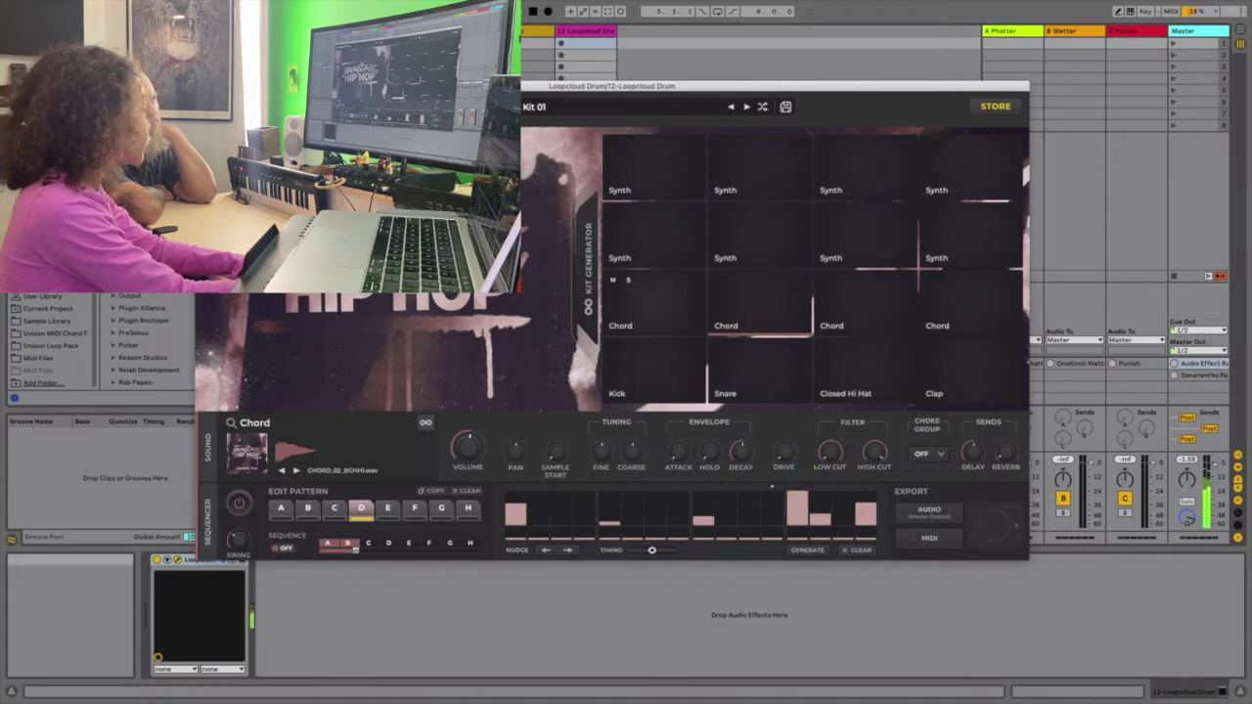
Audition the first two Chord pads, and add rolls to steps 13 and 14 of the second Chord pad.
{"action": "left_click", "coordinate": [629, 326]}
{"action": "left_click", "coordinate": [741, 302]}
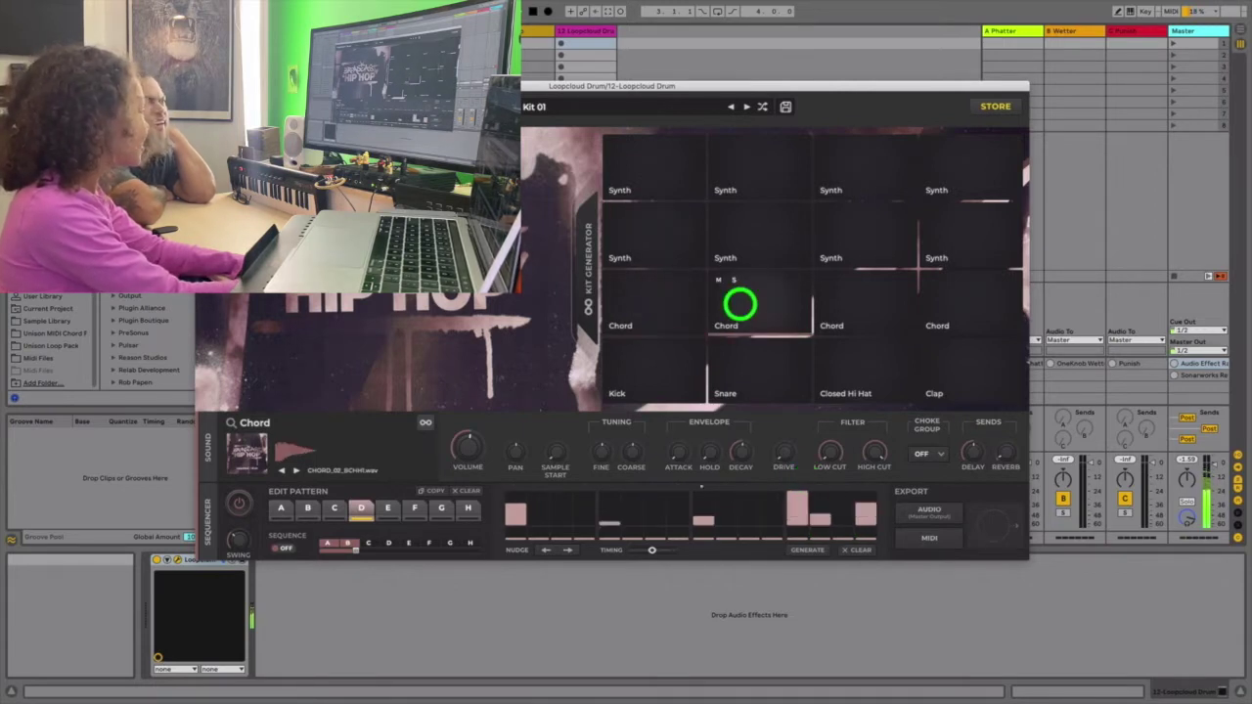
{"action": "left_click", "coordinate": [815, 566]}
{"action": "left_click", "coordinate": [790, 523]}
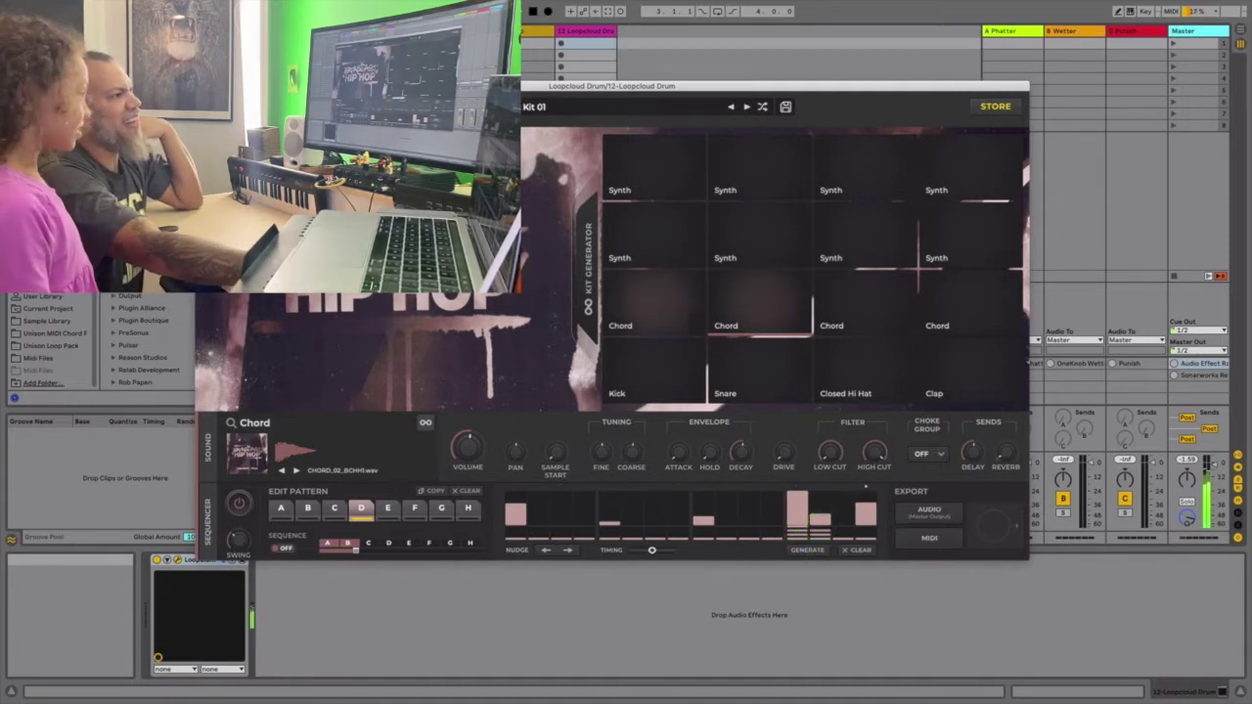
Program the Kick pad in pattern D with hits on steps 1, 7 and 15.
{"action": "left_click", "coordinate": [637, 364]}
{"action": "left_click", "coordinate": [511, 506]}
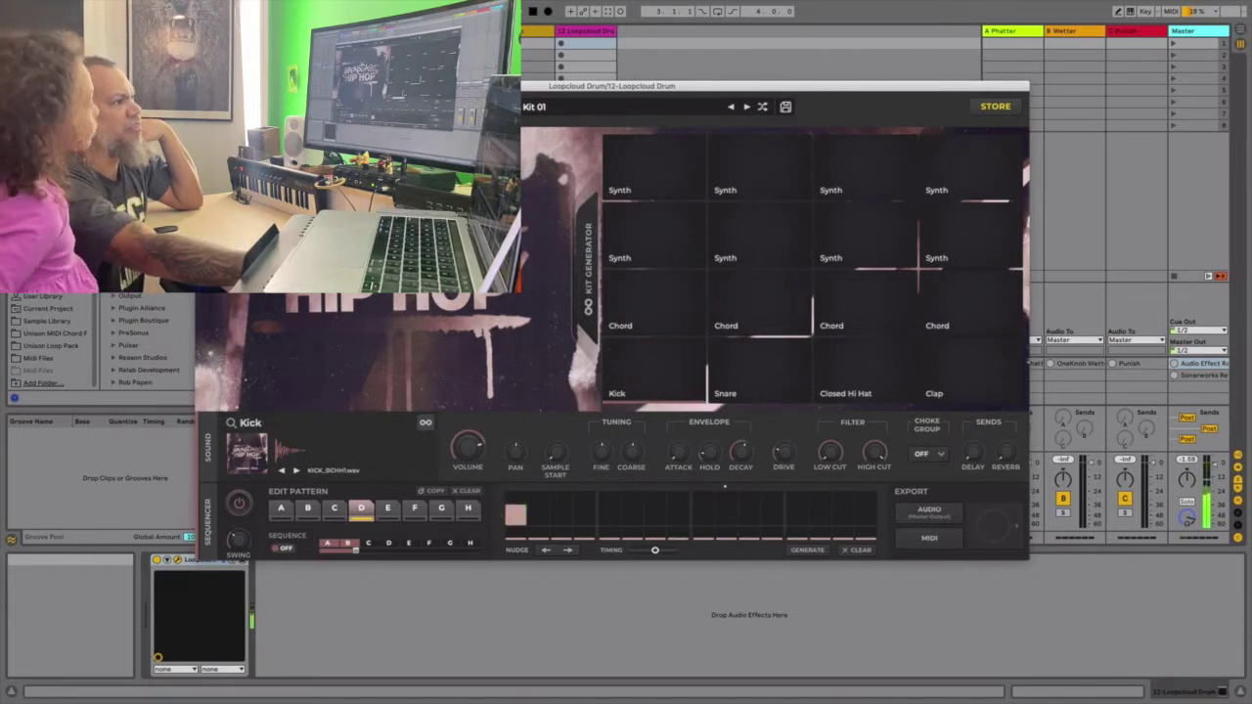
{"action": "left_click", "coordinate": [654, 510]}
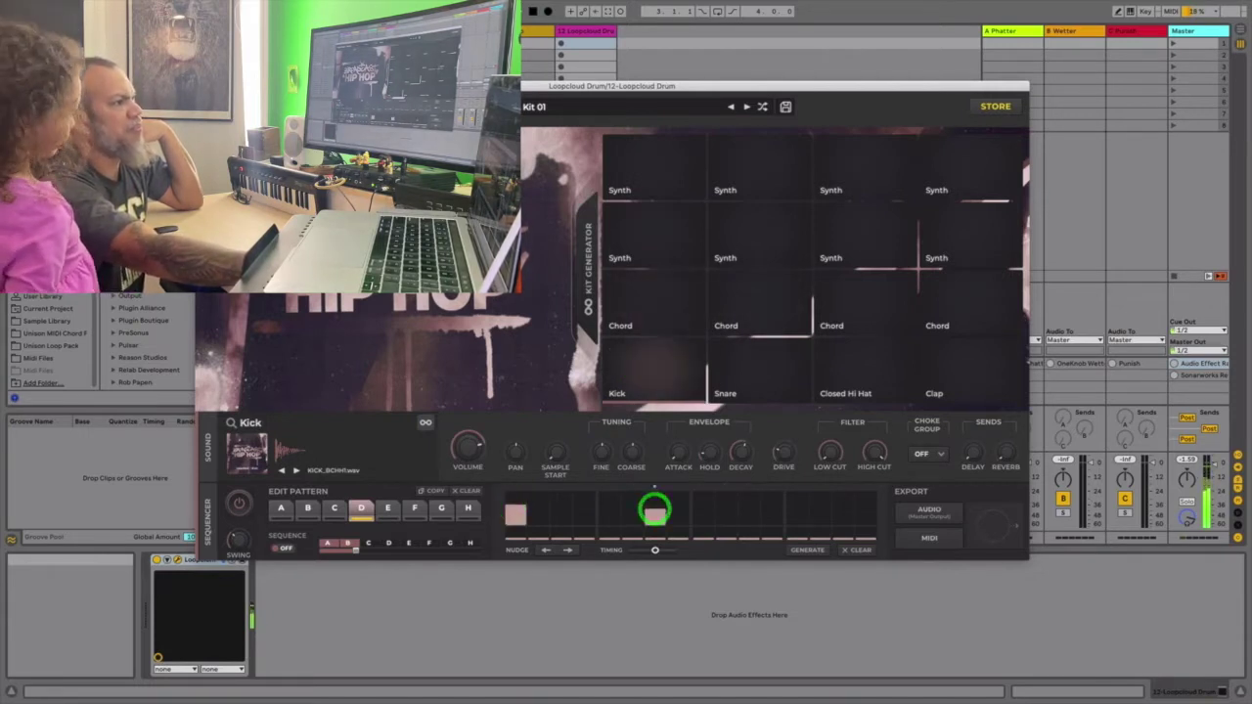
{"action": "left_click", "coordinate": [847, 505]}
Program the Snare pad in pattern D with hits on steps 5 and 13.
{"action": "left_click", "coordinate": [776, 385]}
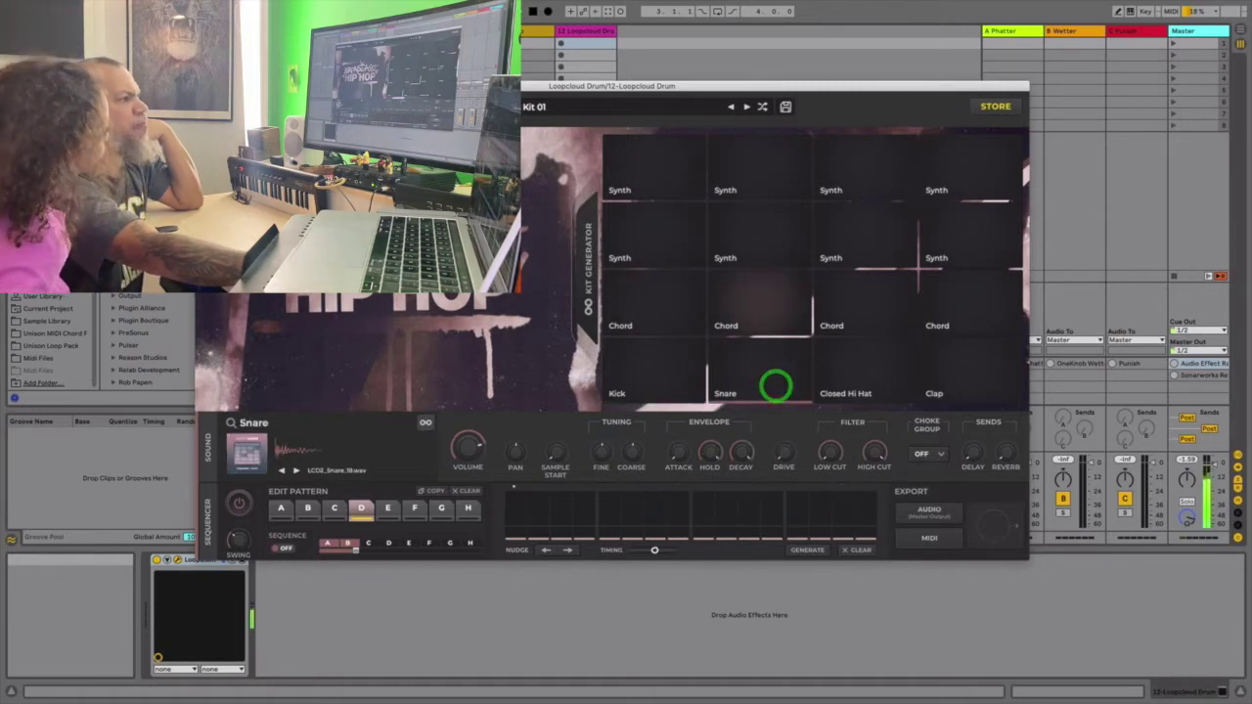
{"action": "left_click", "coordinate": [610, 504]}
{"action": "left_click", "coordinate": [797, 507]}
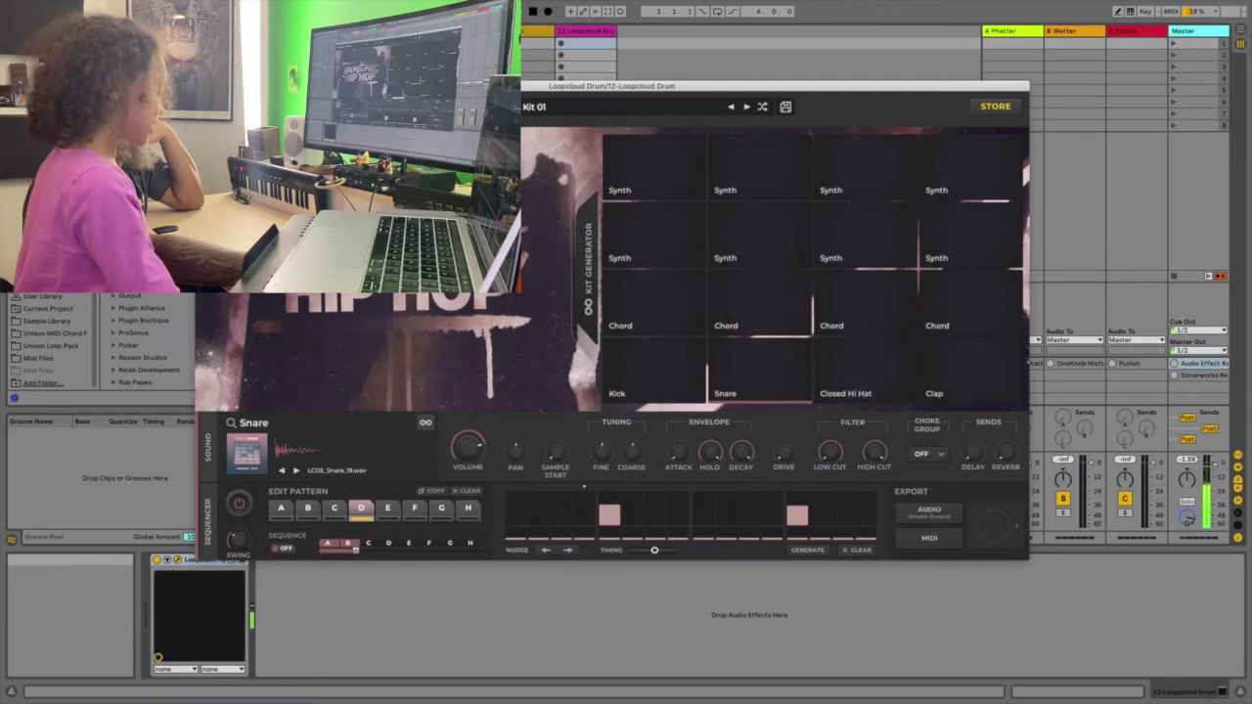
Fill all 16 steps of the Closed Hi Hat pad in pattern D with hits of varying velocity.
{"action": "left_click", "coordinate": [836, 373]}
{"action": "mouse_move", "coordinate": [512, 520]}
{"action": "left_mouse_down"}
{"action": "mouse_move", "coordinate": [816, 503]}
{"action": "mouse_move", "coordinate": [876, 519]}
{"action": "left_mouse_up"}
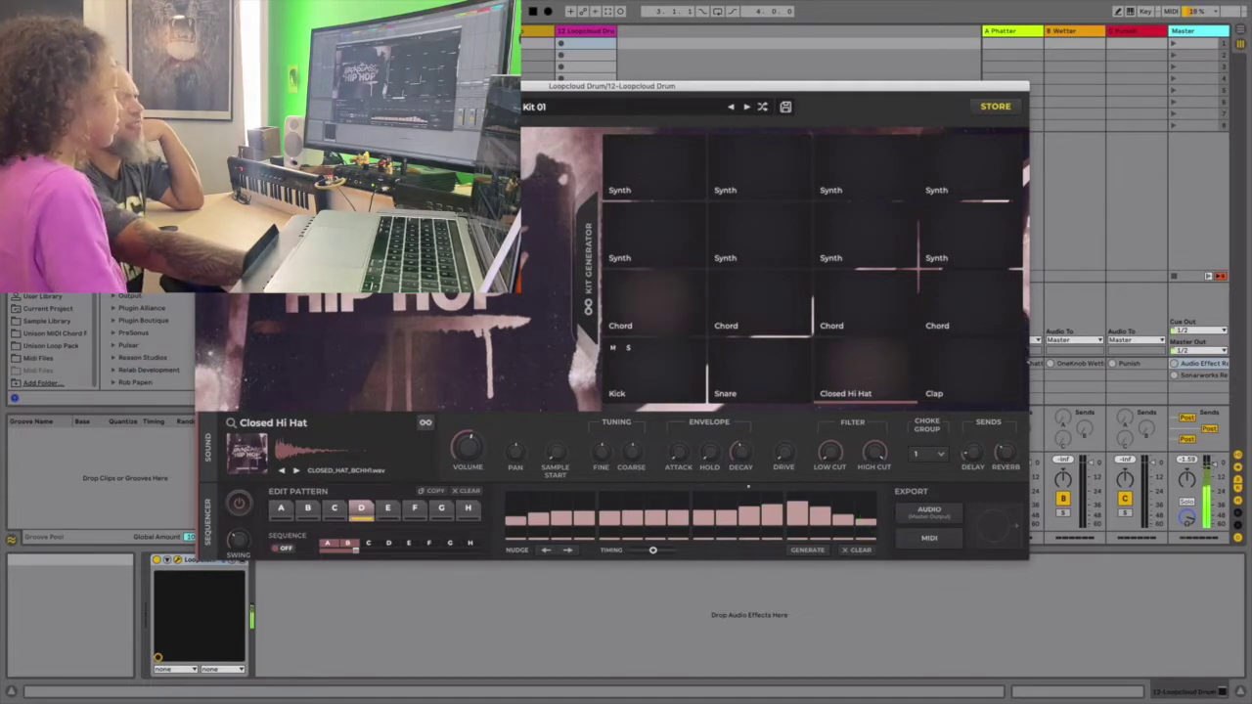
Audition the Clap and Snare pads, and draw Clap hits of varying velocity on steps 2 to 7, 9 to 11, 13 and 14.
{"action": "left_click", "coordinate": [953, 381]}
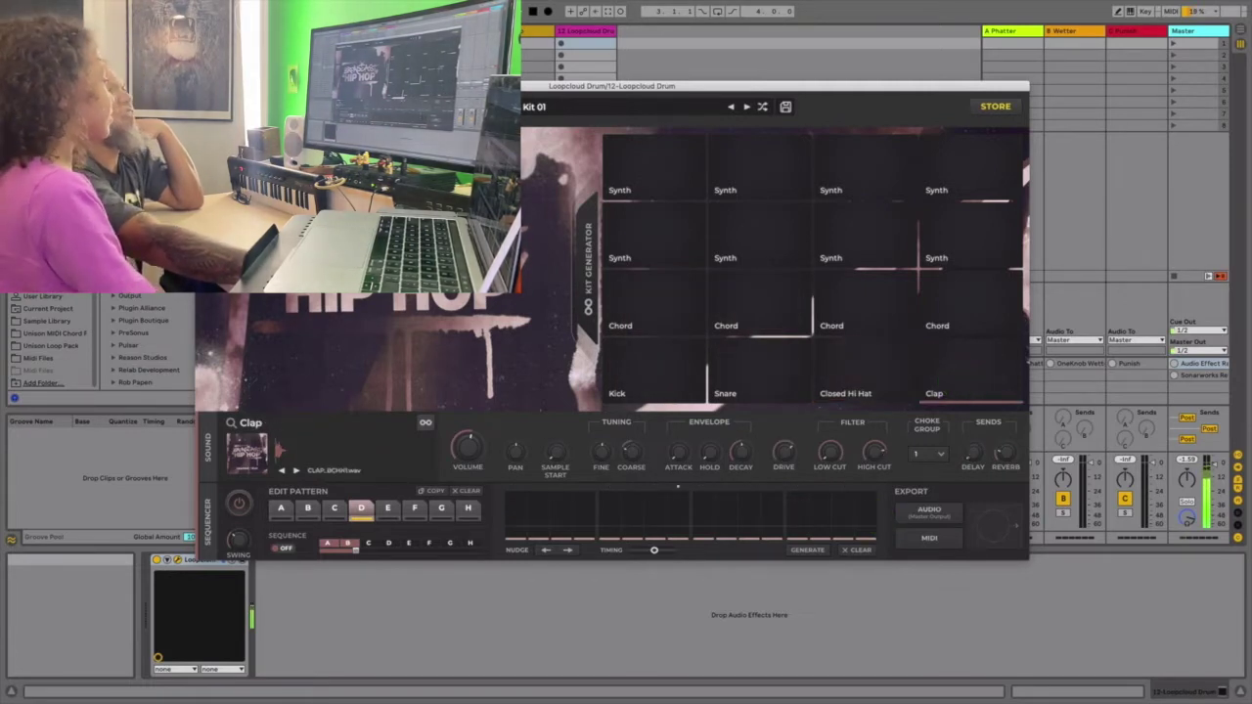
{"action": "left_click", "coordinate": [763, 374]}
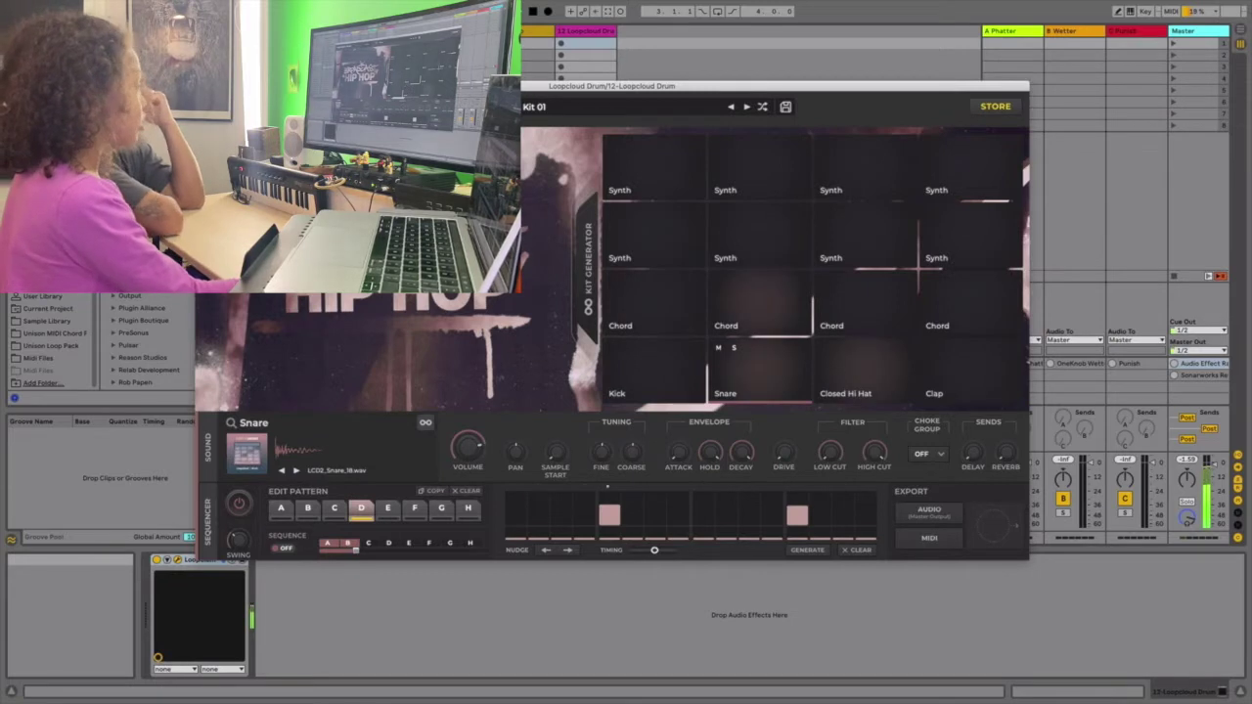
{"action": "left_click", "coordinate": [959, 362]}
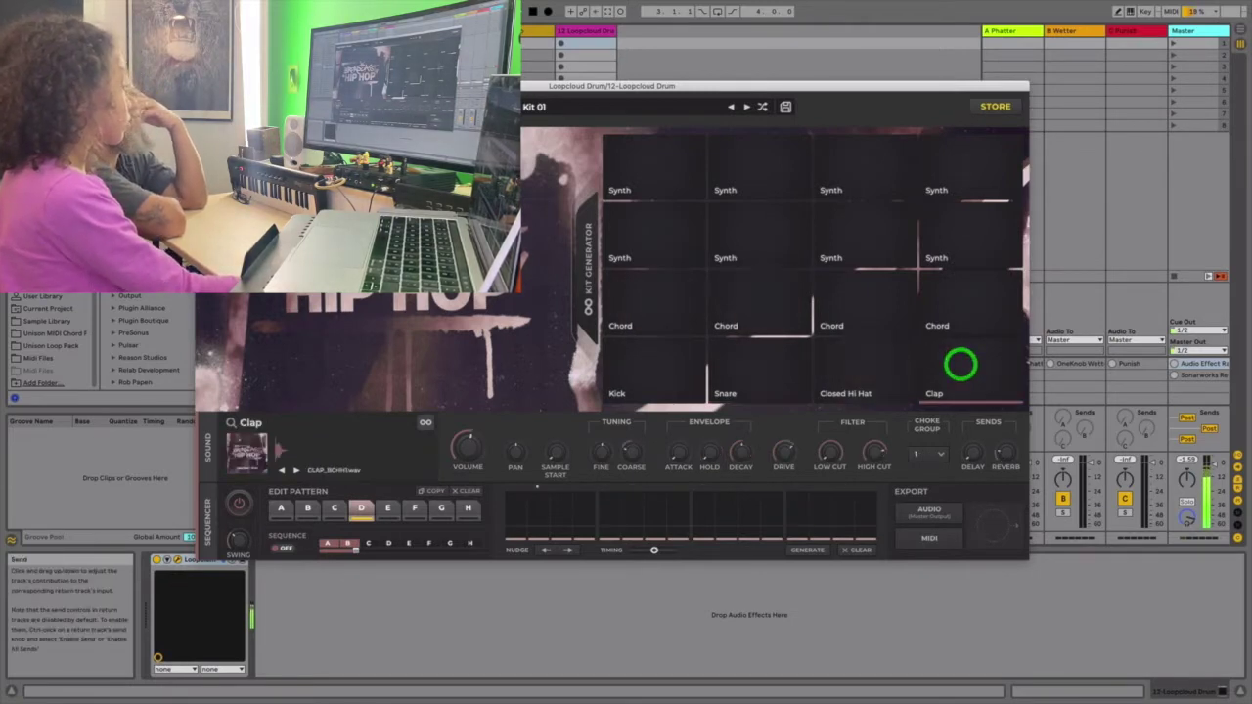
{"action": "left_click_drag", "start_coordinate": [702, 525], "coordinate": [755, 503]}
{"action": "mouse_move", "coordinate": [545, 506]}
{"action": "left_mouse_down"}
{"action": "mouse_move", "coordinate": [631, 484]}
{"action": "mouse_move", "coordinate": [665, 516]}
{"action": "left_mouse_up"}
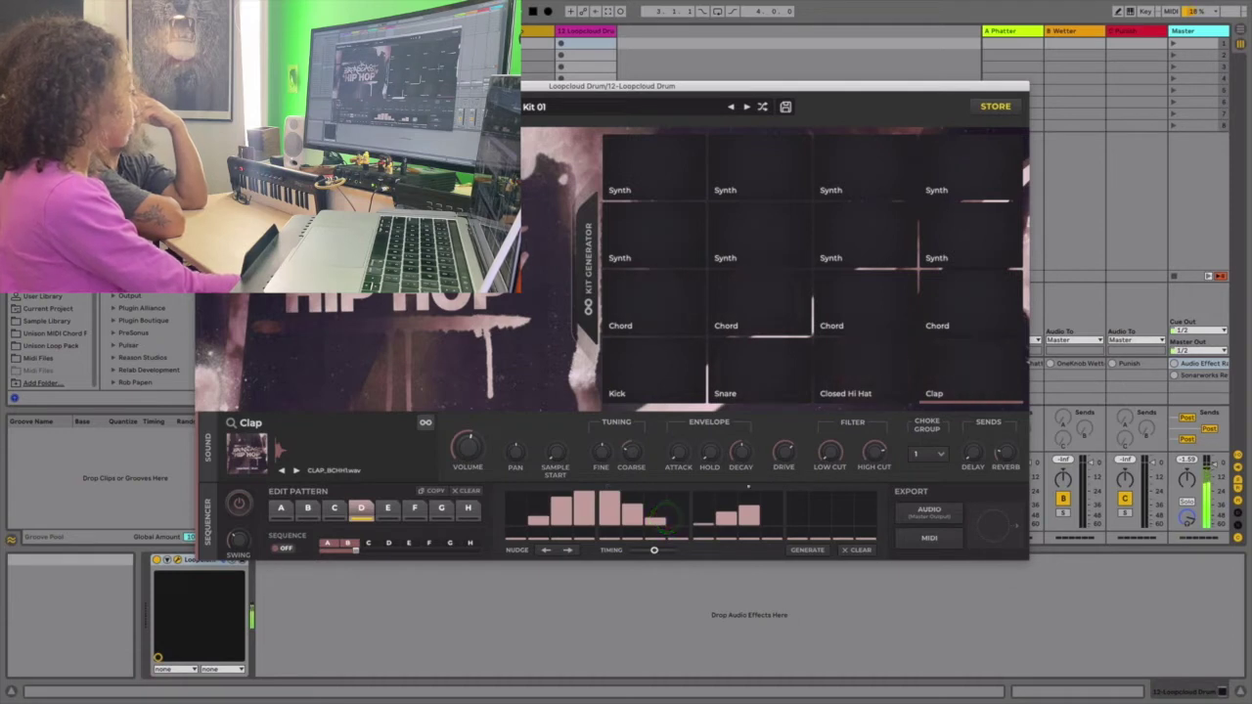
{"action": "left_click_drag", "start_coordinate": [795, 507], "coordinate": [818, 492]}
Thin out the Closed Hi Hat sequence to hits on steps 1, 2, 5, 9, 10, 14 and 15, raising step 9's velocity.
{"action": "left_click", "coordinate": [878, 372]}
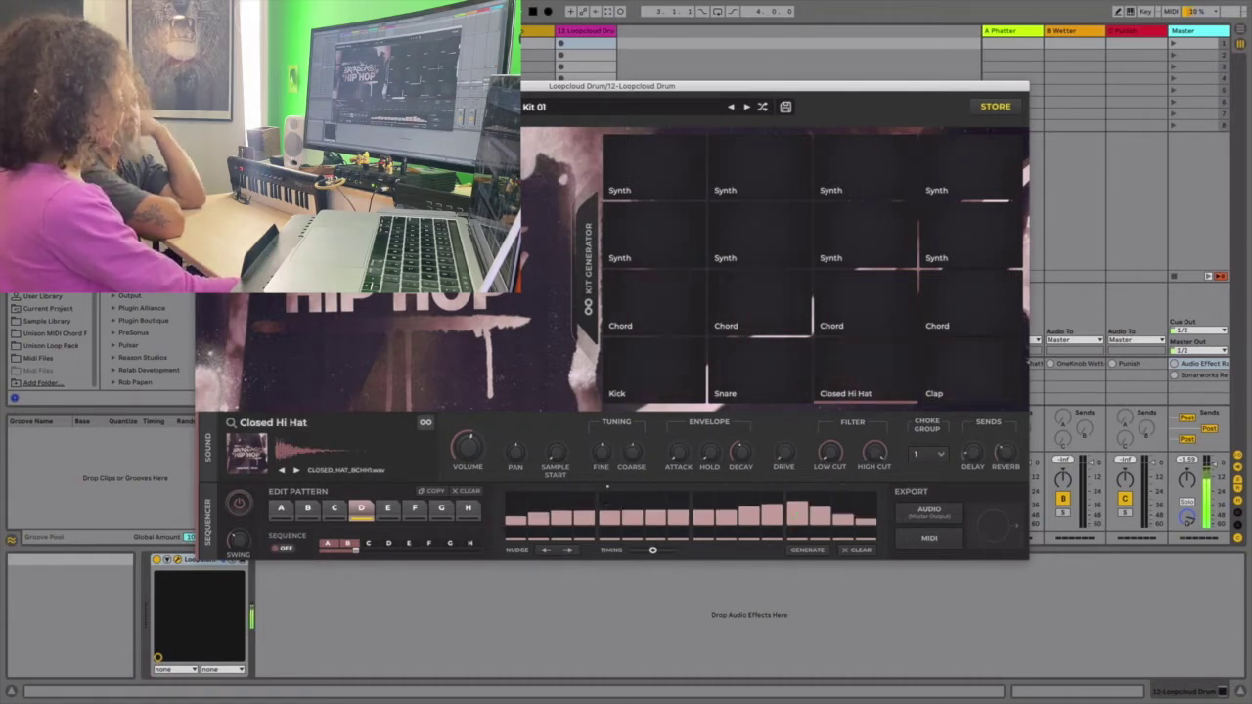
{"action": "mouse_move", "coordinate": [526, 507]}
{"action": "left_mouse_down"}
{"action": "mouse_move", "coordinate": [592, 531]}
{"action": "mouse_move", "coordinate": [680, 512]}
{"action": "mouse_move", "coordinate": [706, 532]}
{"action": "mouse_move", "coordinate": [790, 509]}
{"action": "mouse_move", "coordinate": [786, 470]}
{"action": "left_mouse_up"}
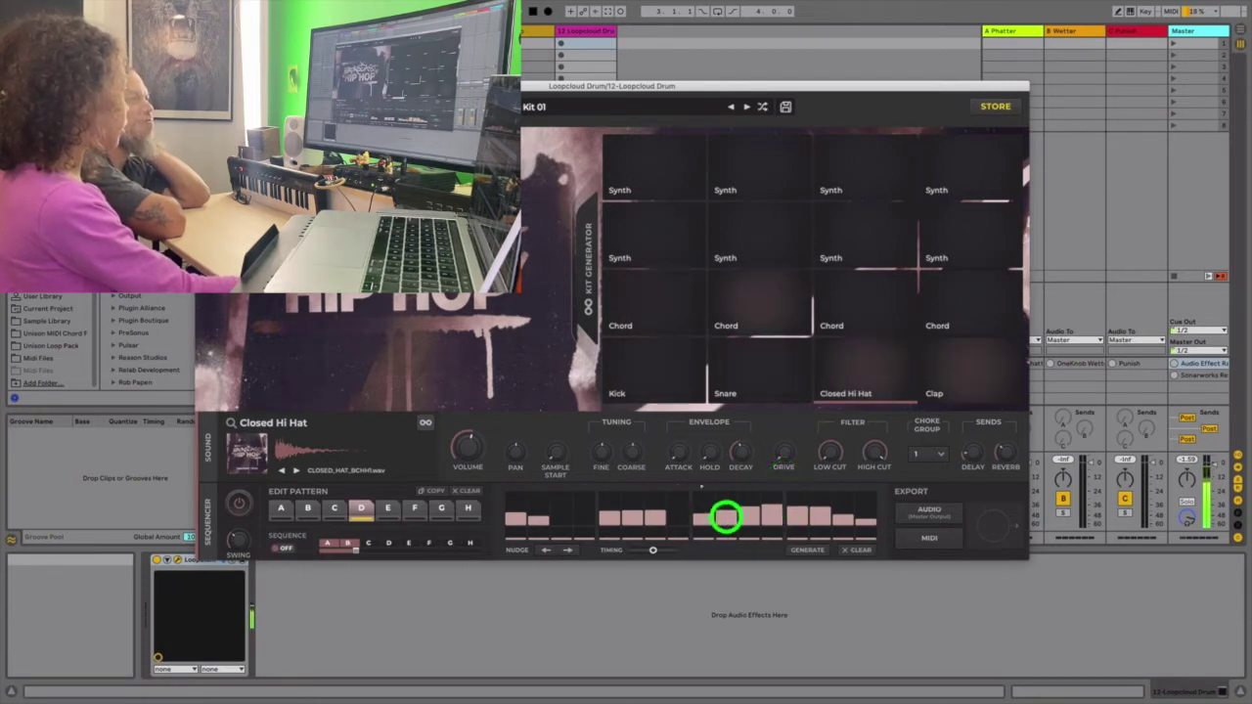
{"action": "mouse_move", "coordinate": [755, 518]}
{"action": "left_mouse_down"}
{"action": "mouse_move", "coordinate": [696, 540]}
{"action": "mouse_move", "coordinate": [875, 524]}
{"action": "mouse_move", "coordinate": [791, 554]}
{"action": "mouse_move", "coordinate": [614, 548]}
{"action": "left_mouse_up"}
{"action": "left_click_drag", "start_coordinate": [707, 499], "coordinate": [707, 502]}
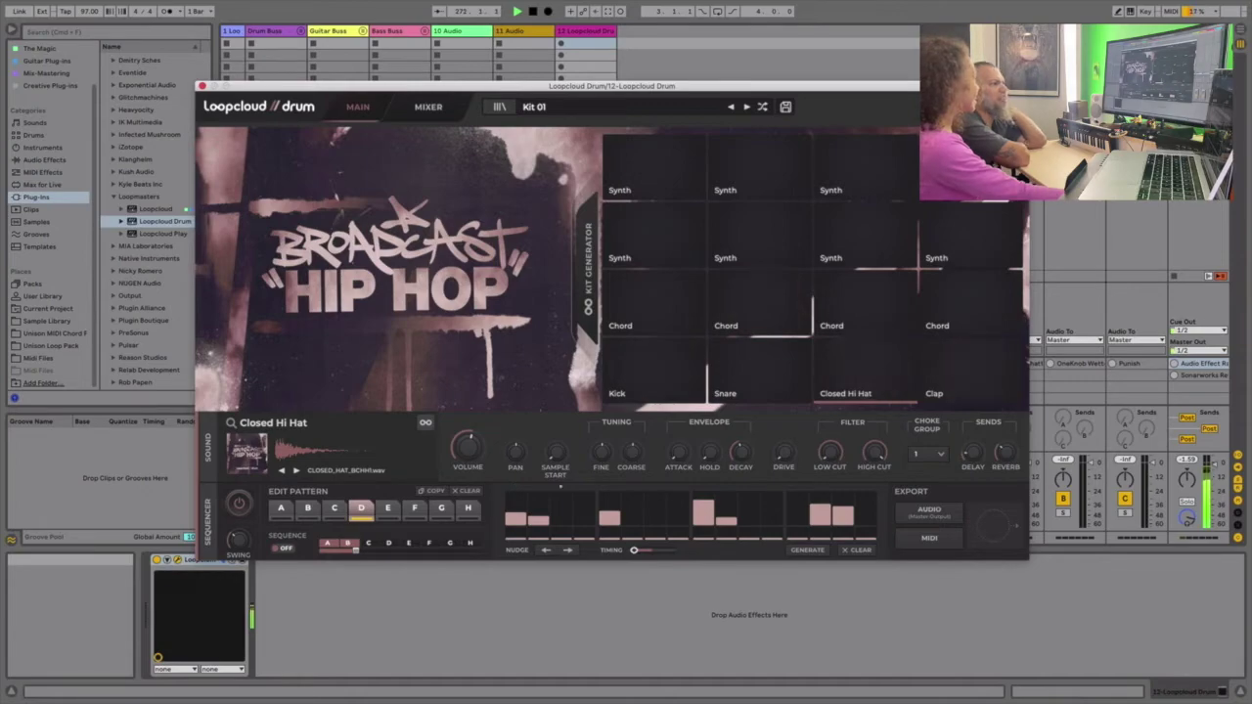
Switch to editing pattern F and generate a random sequence for the first Chord pad.
{"action": "left_click", "coordinate": [391, 507]}
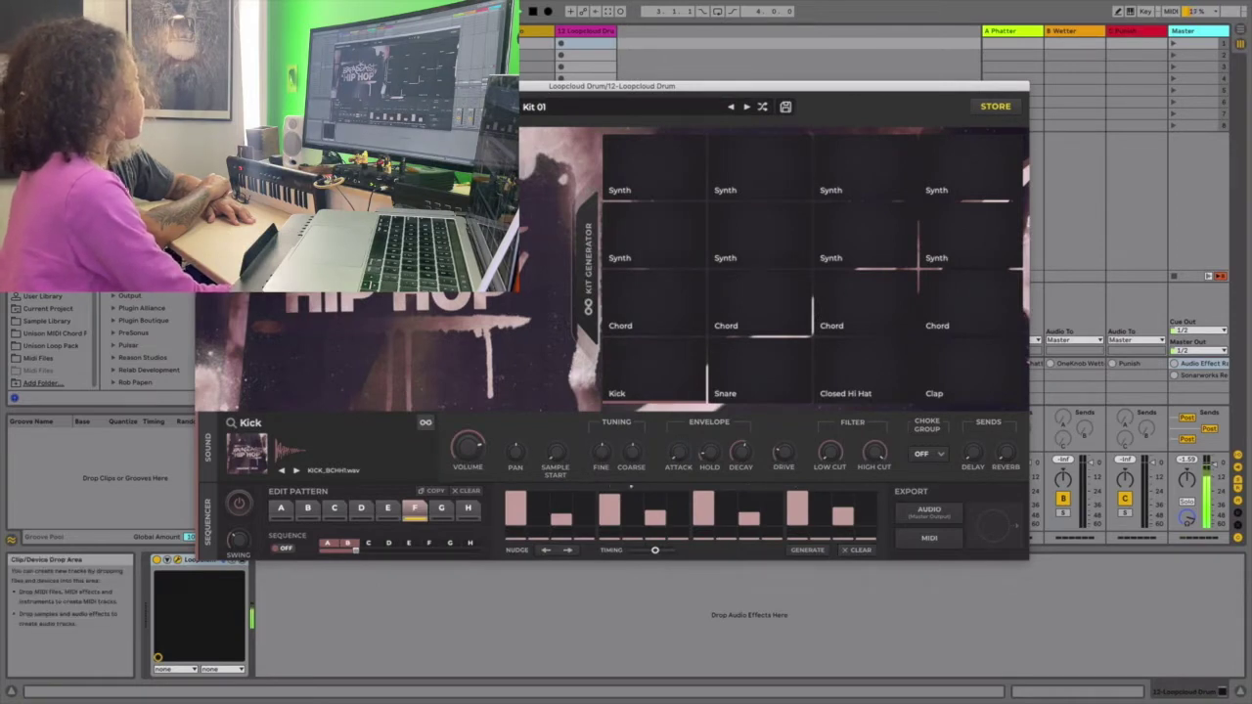
{"action": "left_click", "coordinate": [617, 298]}
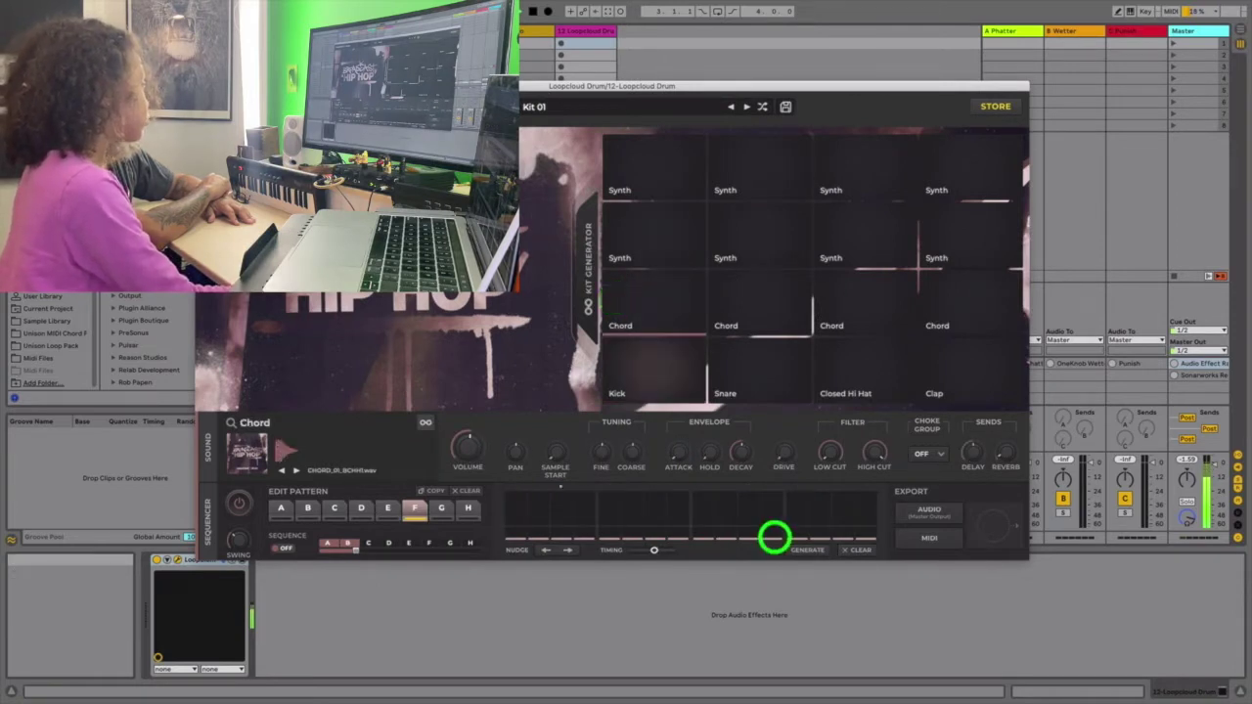
{"action": "left_click", "coordinate": [793, 554]}
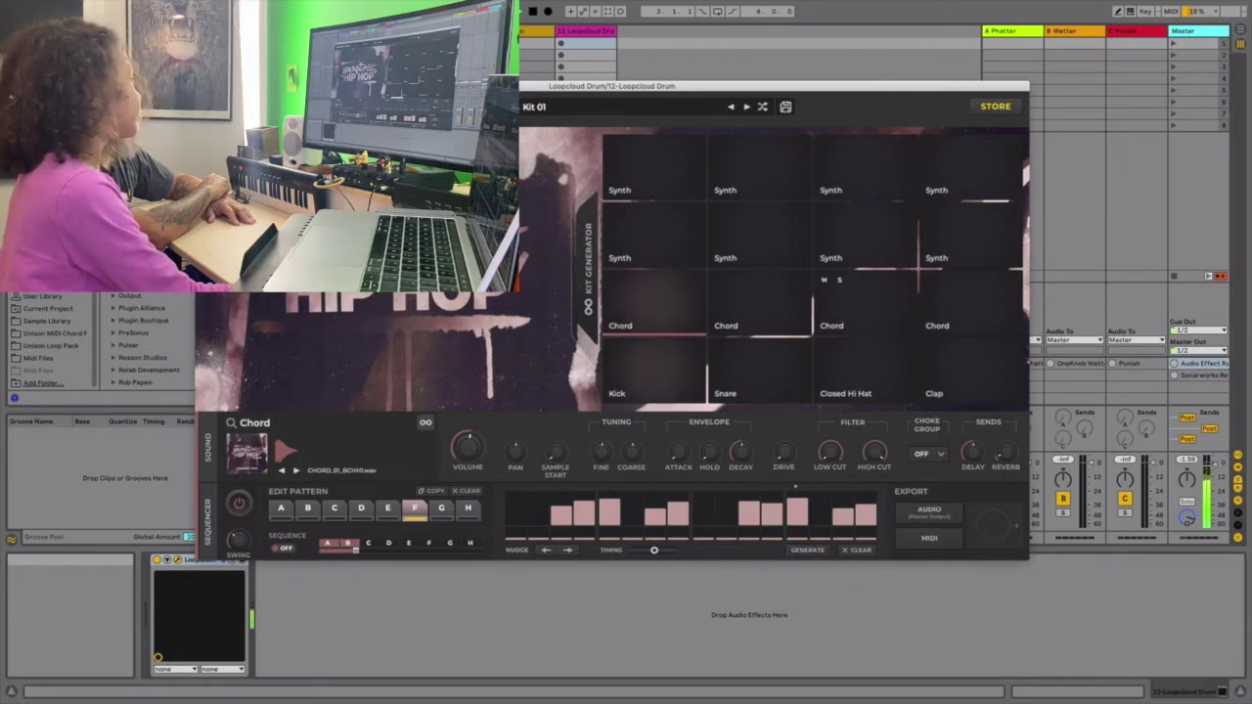
Generate new random sequences for the second Chord pad in pattern F several times to find a suitable one.
{"action": "left_click", "coordinate": [772, 308]}
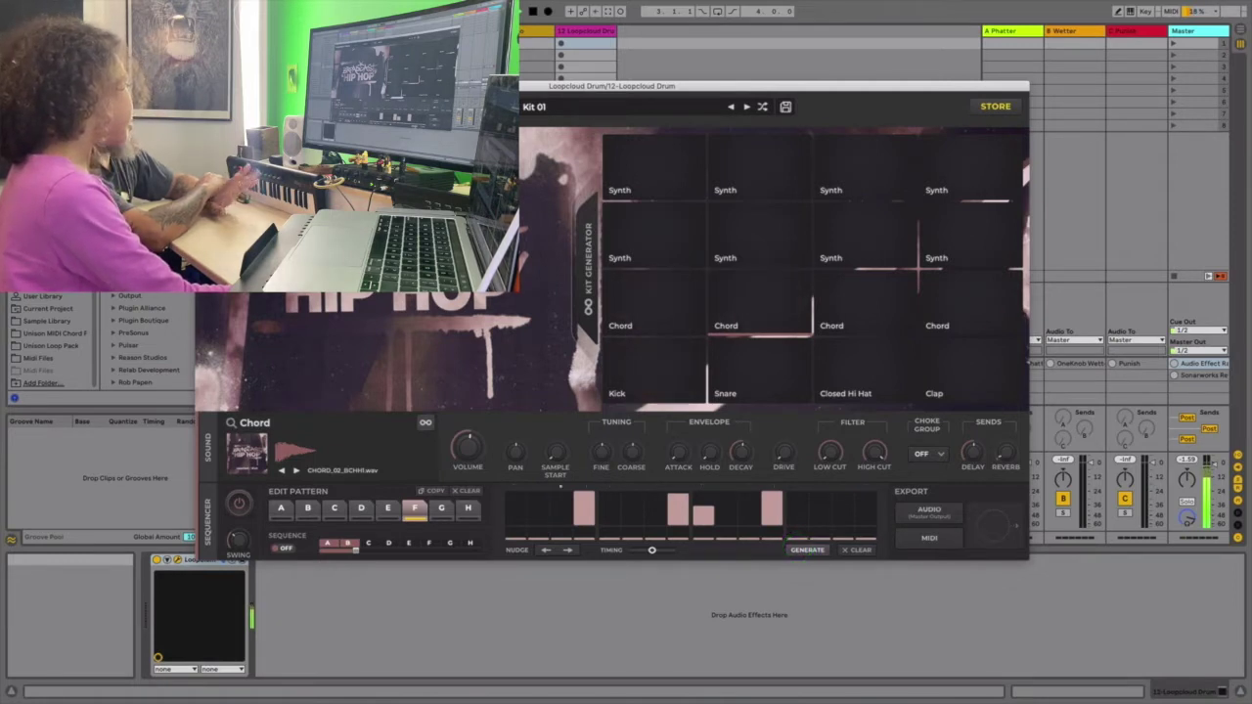
{"action": "left_click", "coordinate": [807, 550]}
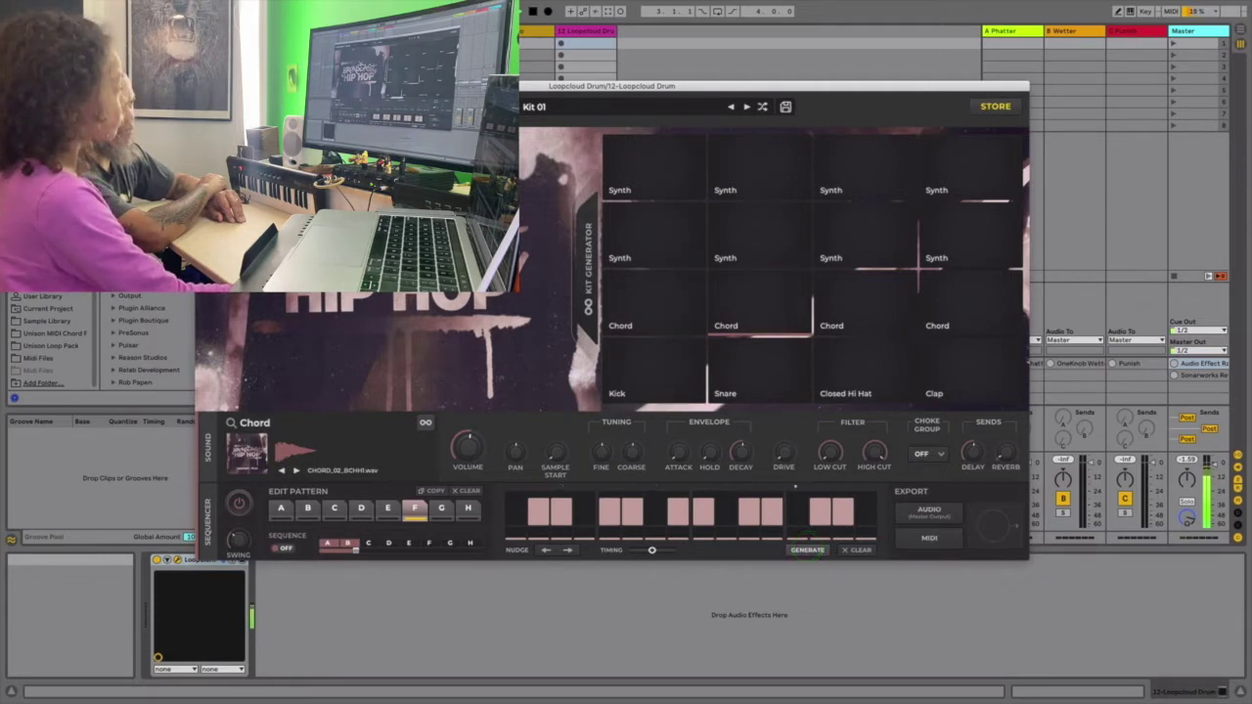
{"action": "left_click", "coordinate": [808, 548]}
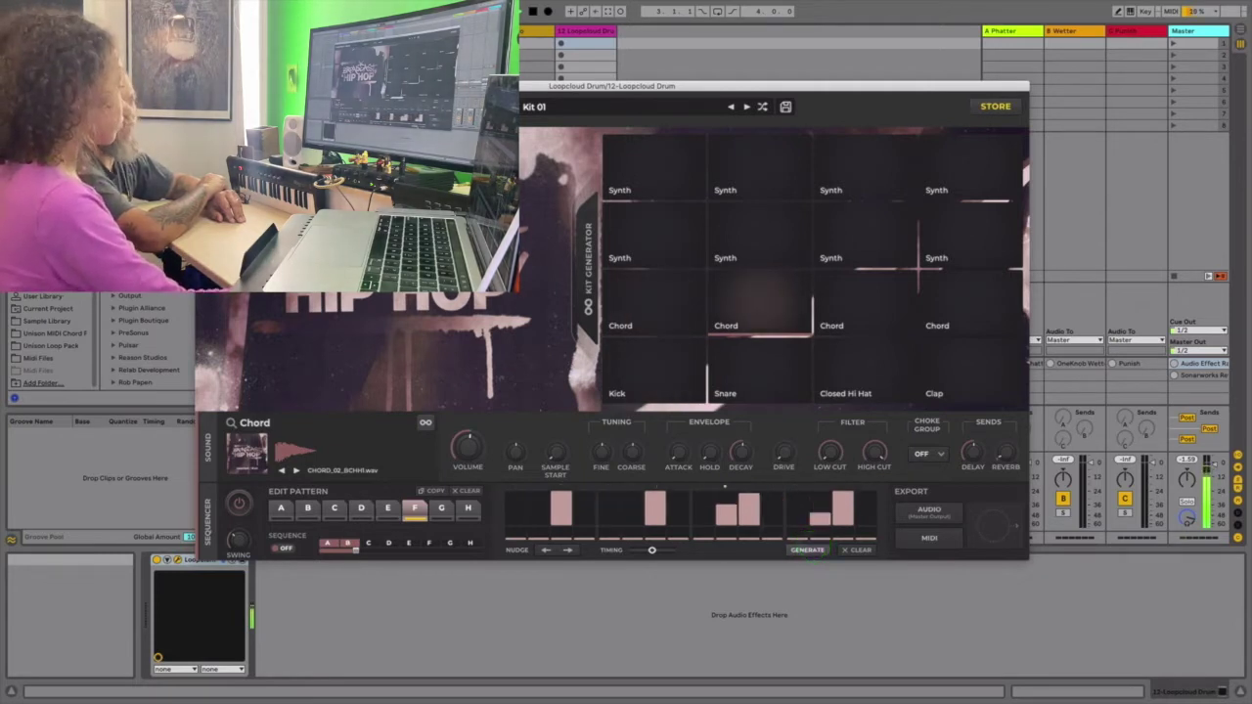
{"action": "left_click", "coordinate": [808, 549]}
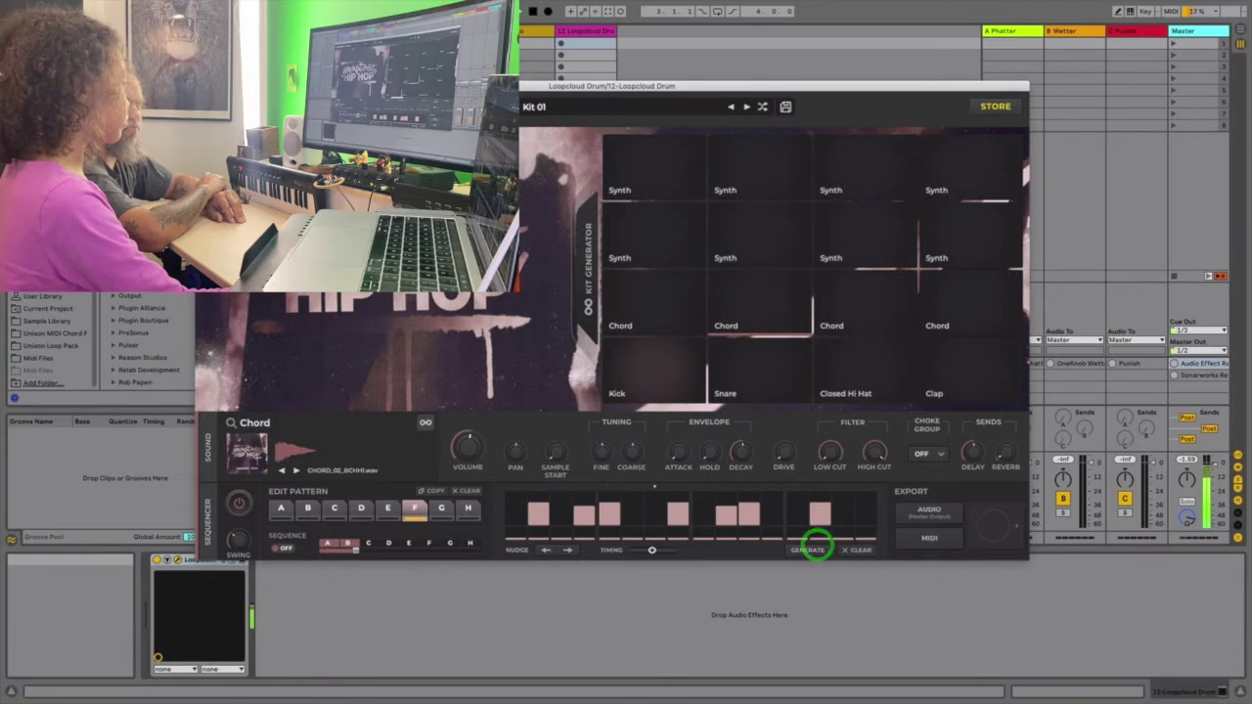
{"action": "left_click", "coordinate": [808, 549]}
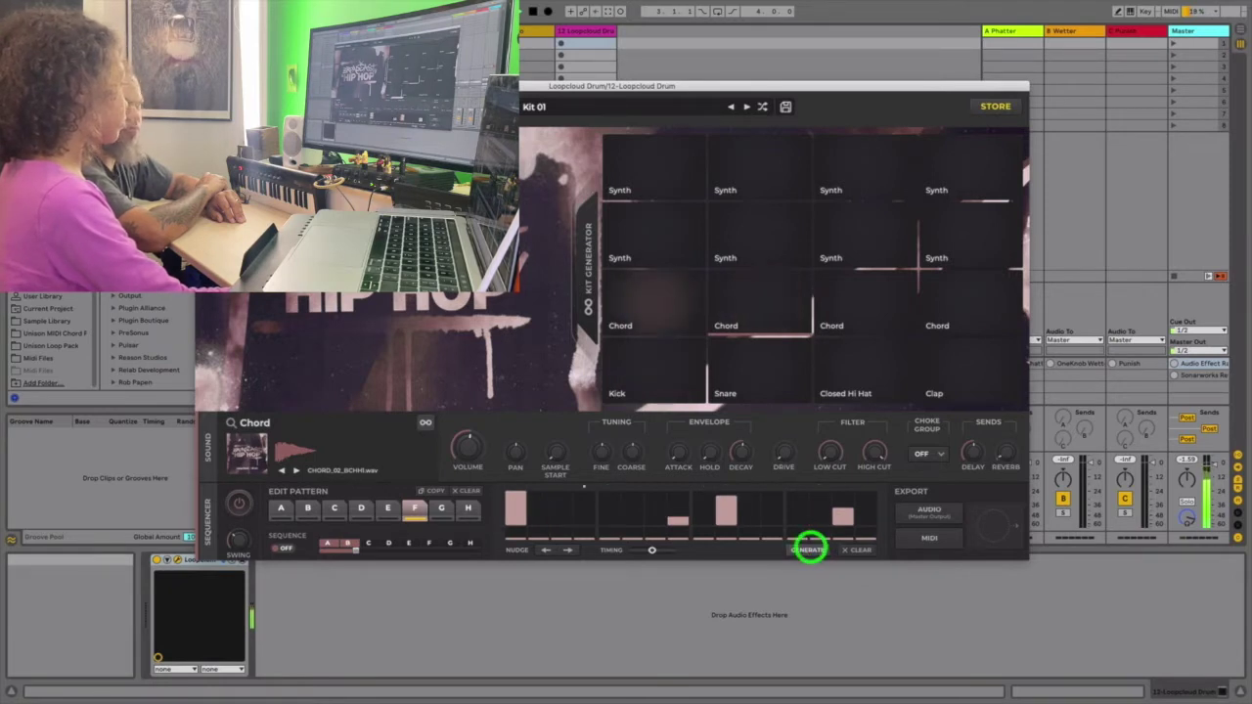
{"action": "left_click", "coordinate": [814, 550]}
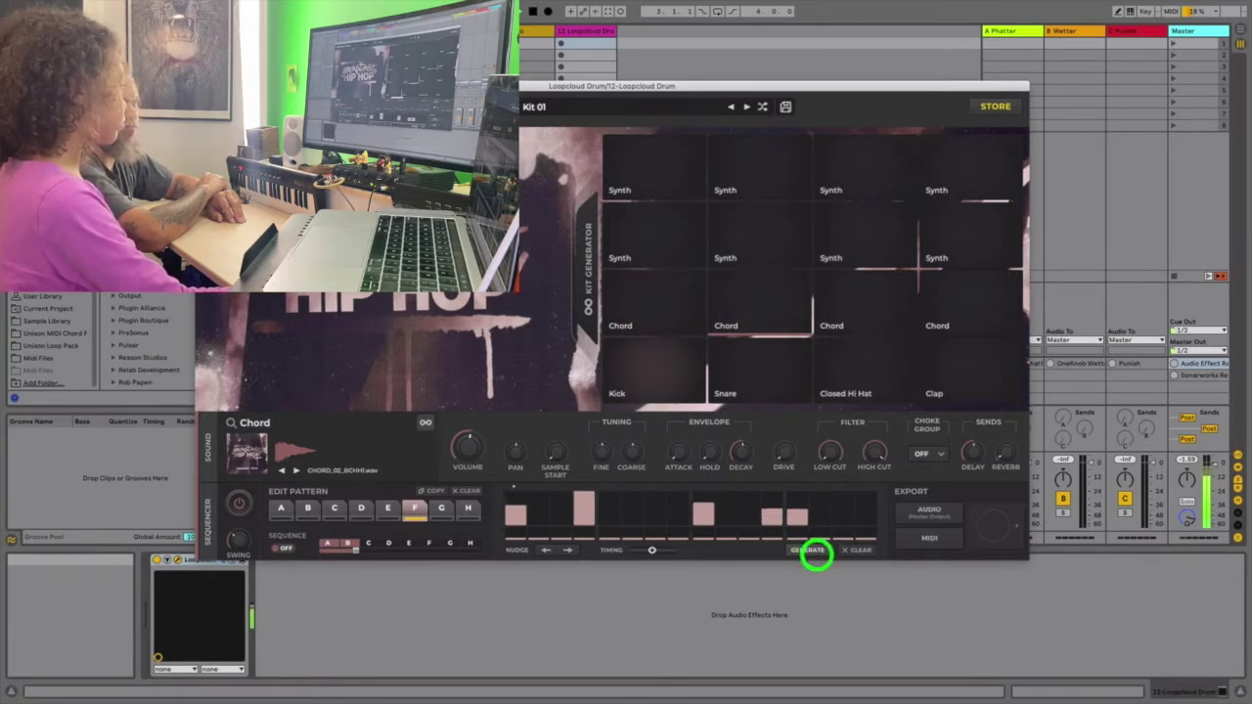
{"action": "left_click", "coordinate": [814, 551]}
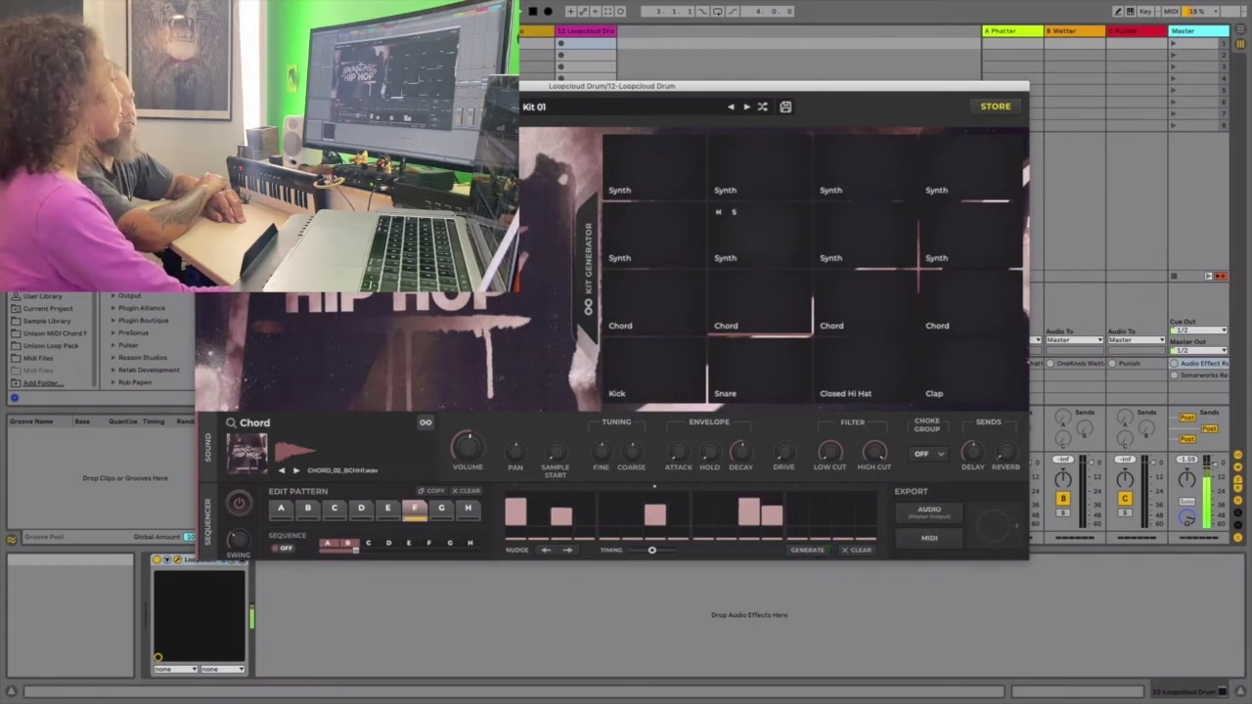
Generate new random sequences for the Clap pad in pattern F several times.
{"action": "left_click", "coordinate": [946, 370]}
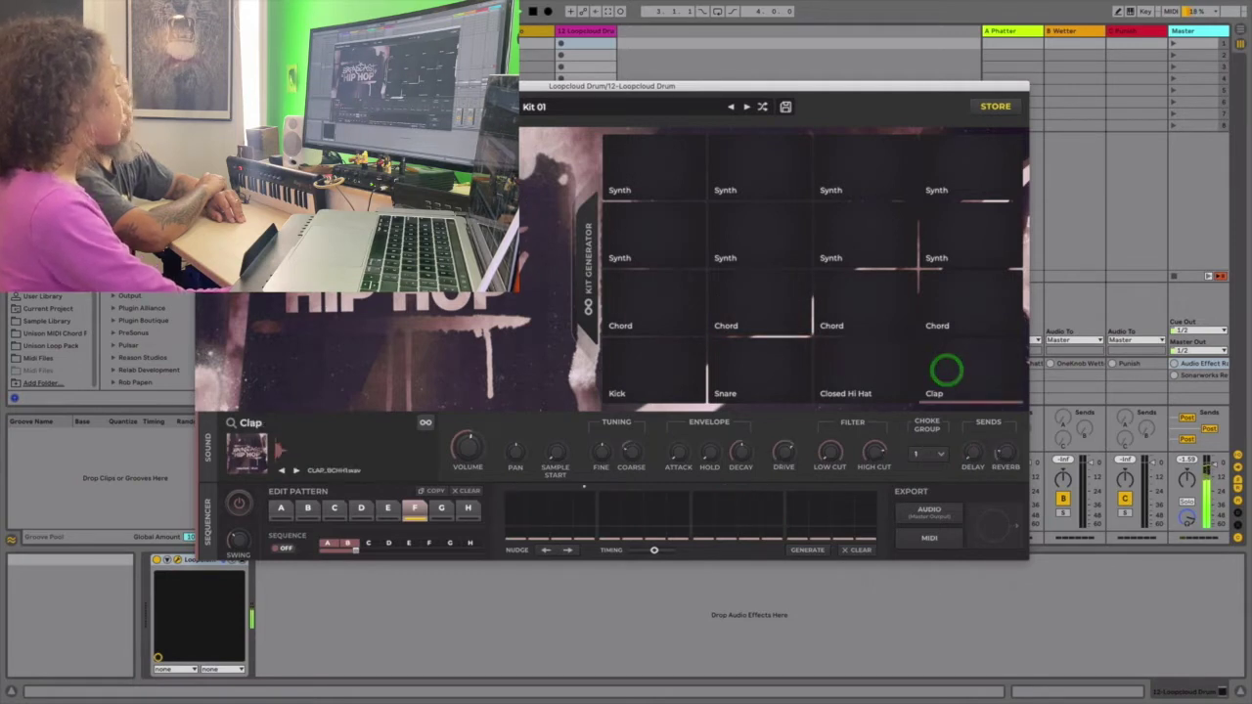
{"action": "left_click", "coordinate": [793, 548]}
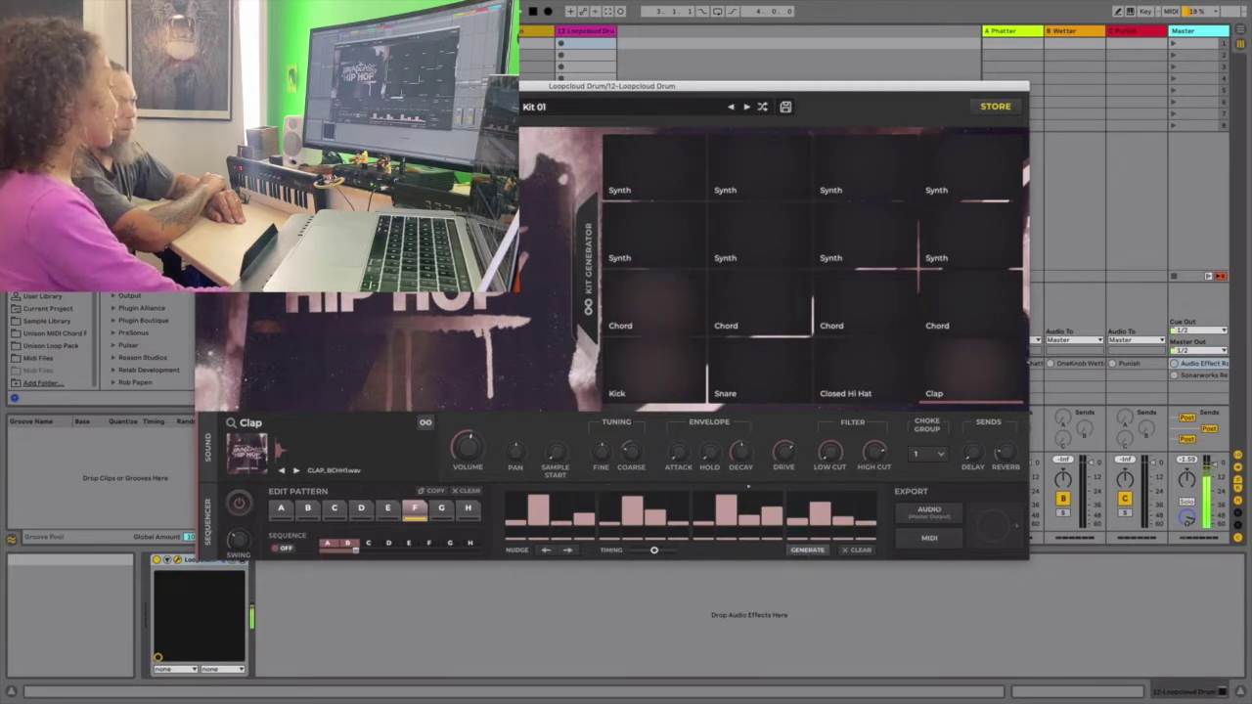
{"action": "left_click", "coordinate": [805, 546]}
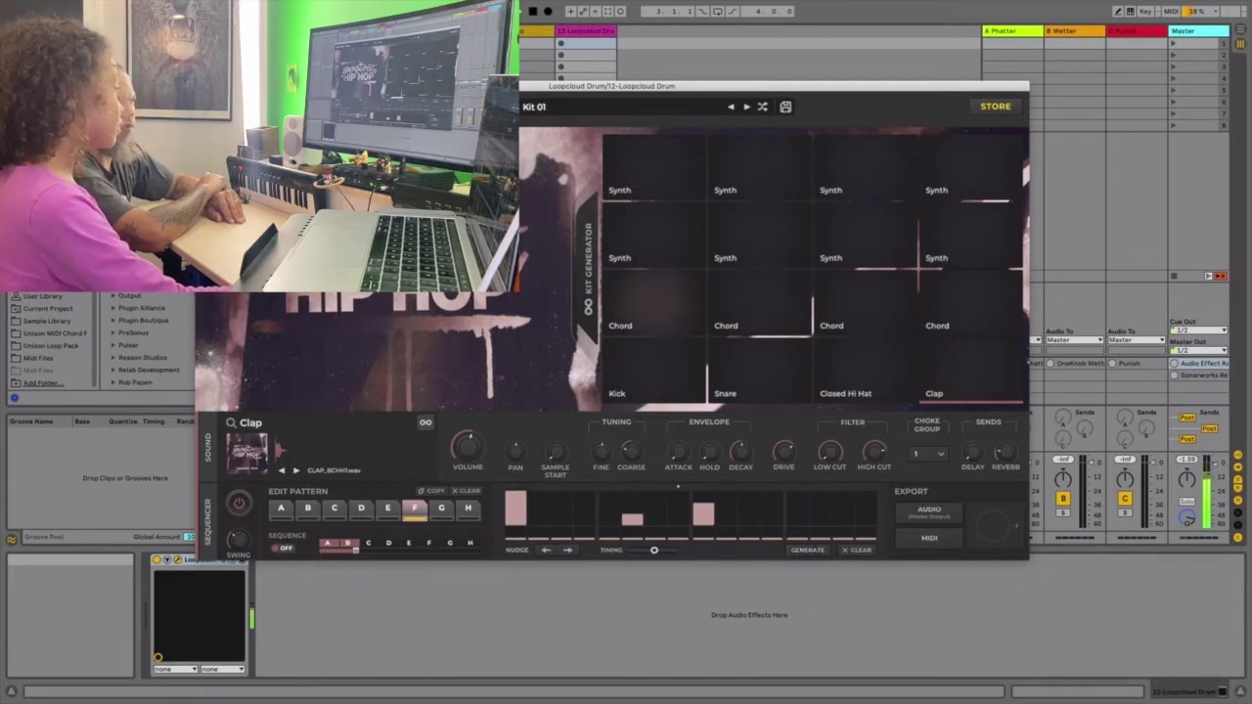
{"action": "left_click", "coordinate": [807, 554]}
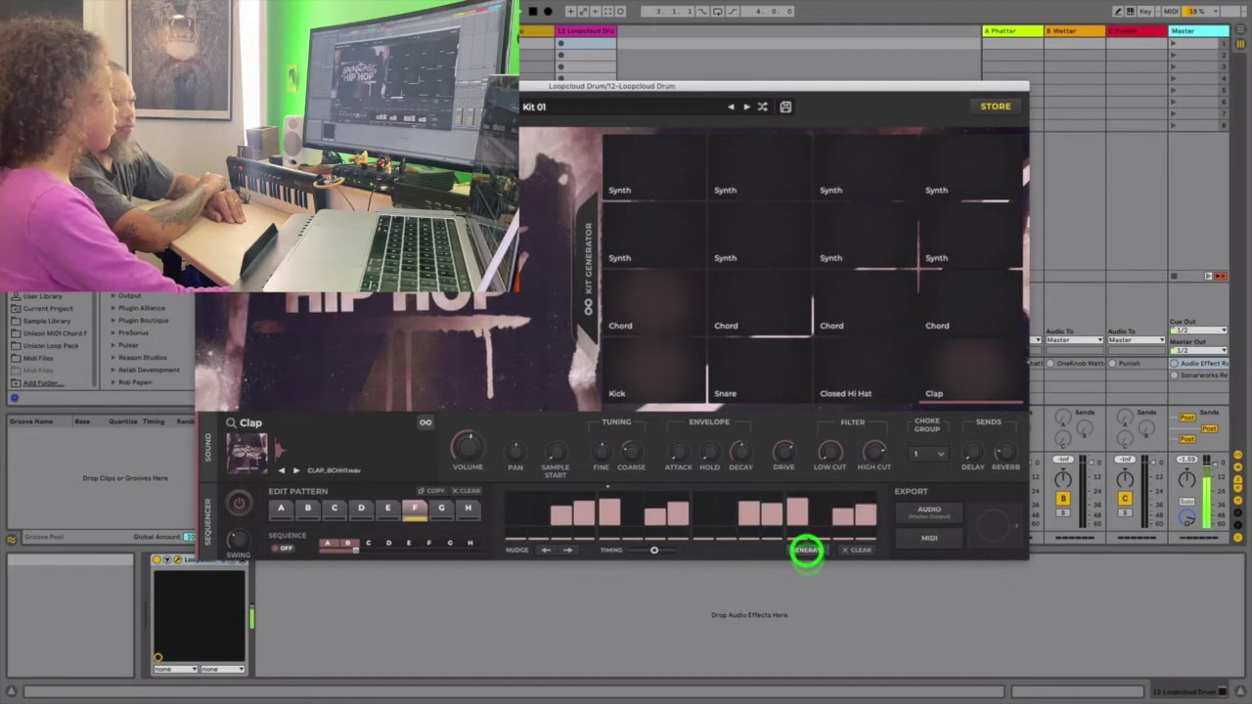
Regenerate the Clap sequence, and give the third Chord pad a random sequence and the DHG3_Chordstab_03_Cm9.wav sample.
{"action": "left_click", "coordinate": [808, 550]}
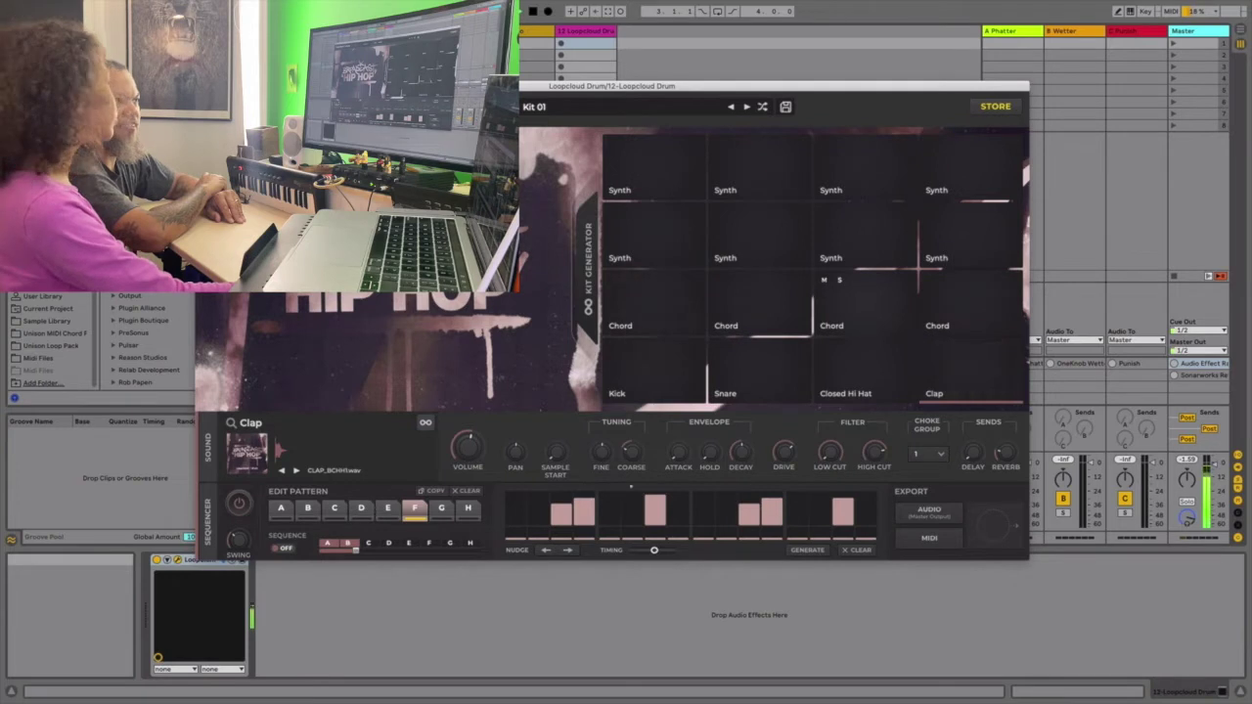
{"action": "left_click", "coordinate": [885, 328]}
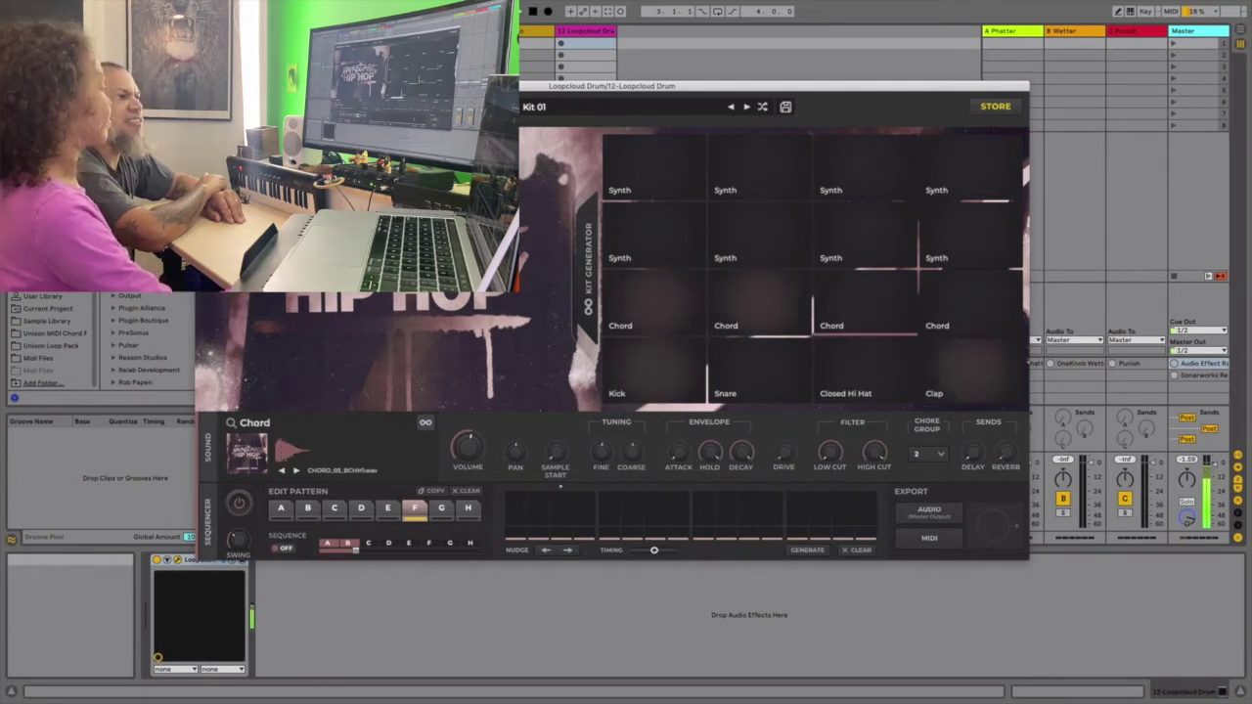
{"action": "left_click", "coordinate": [807, 550]}
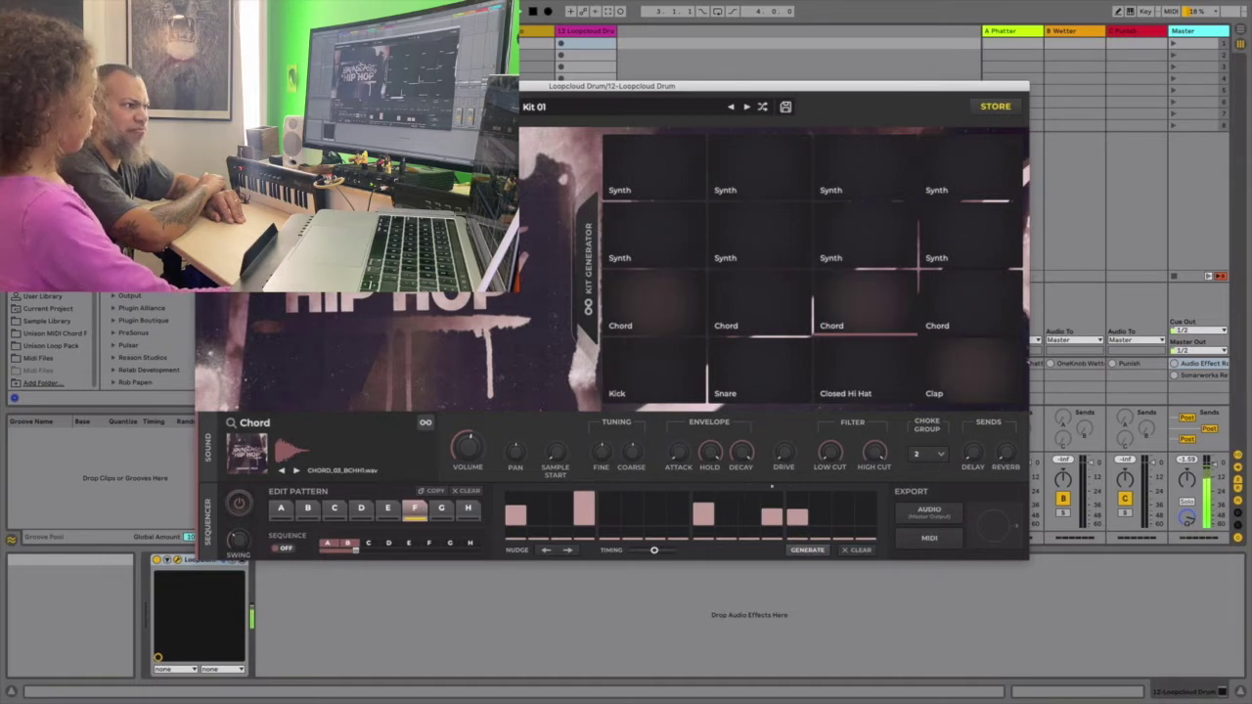
{"action": "left_click", "coordinate": [296, 471]}
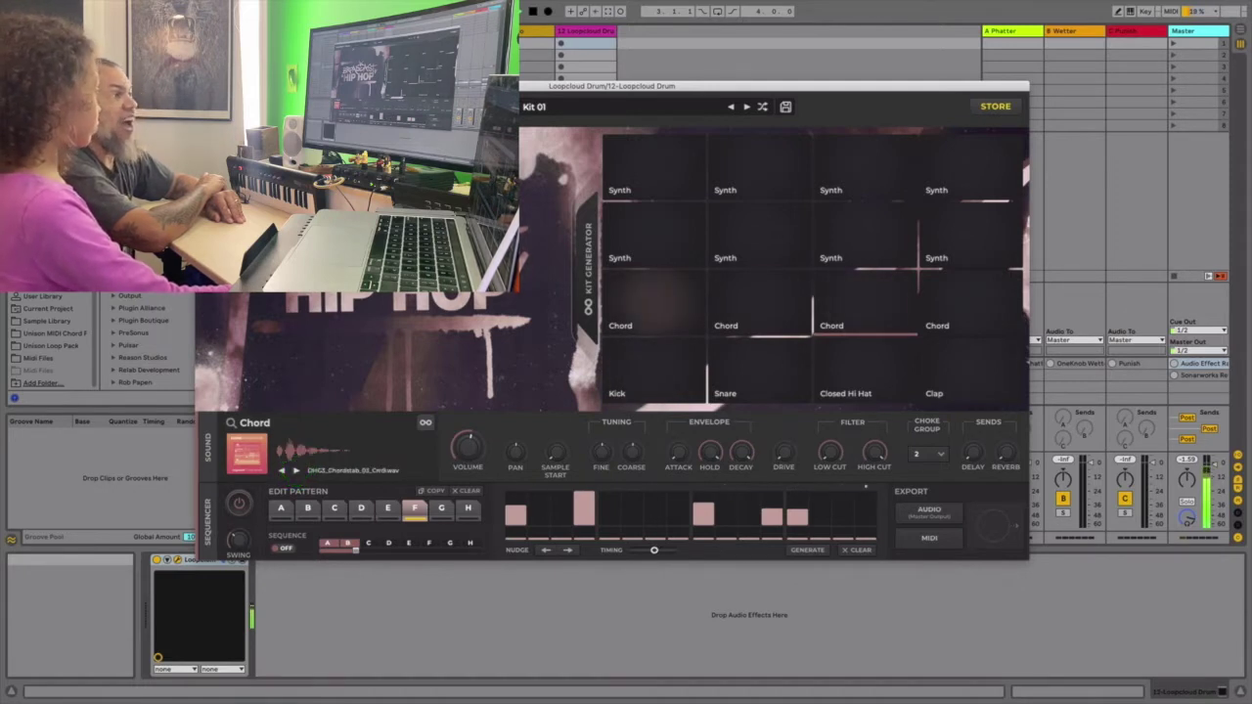
Switch to editing the empty pattern G, replaying pattern F once for comparison.
{"action": "left_click", "coordinate": [446, 514]}
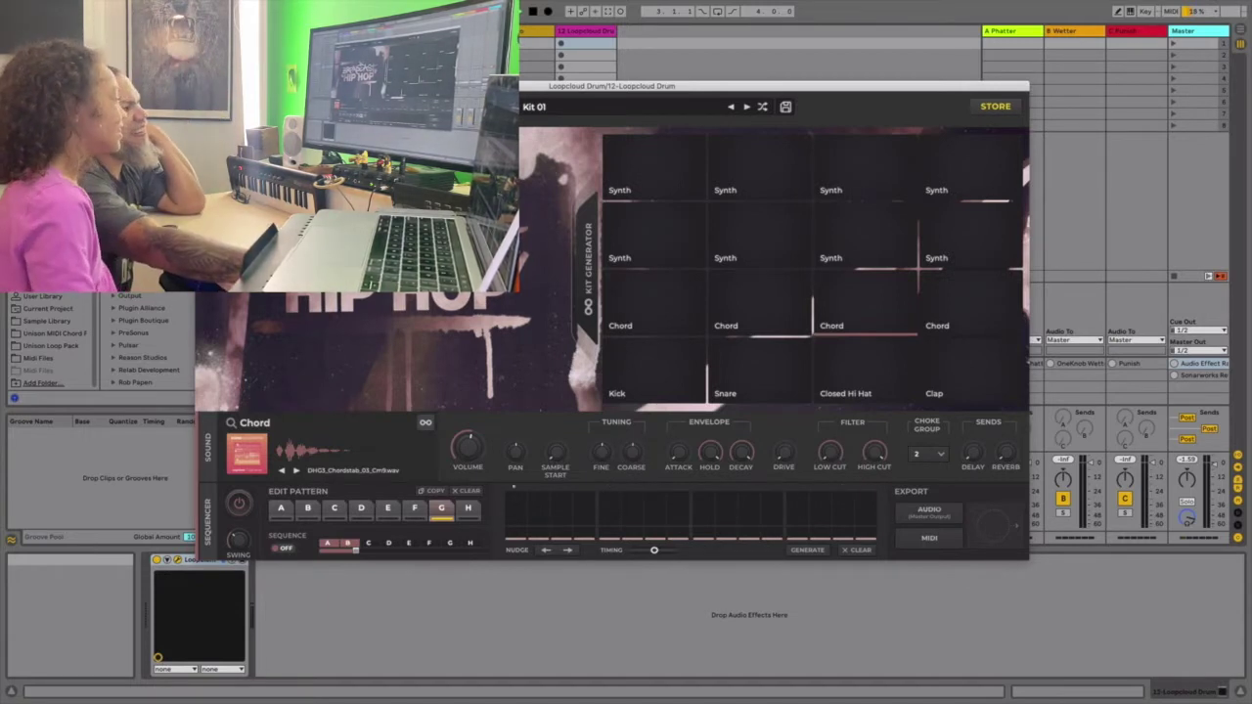
{"action": "left_click", "coordinate": [415, 508]}
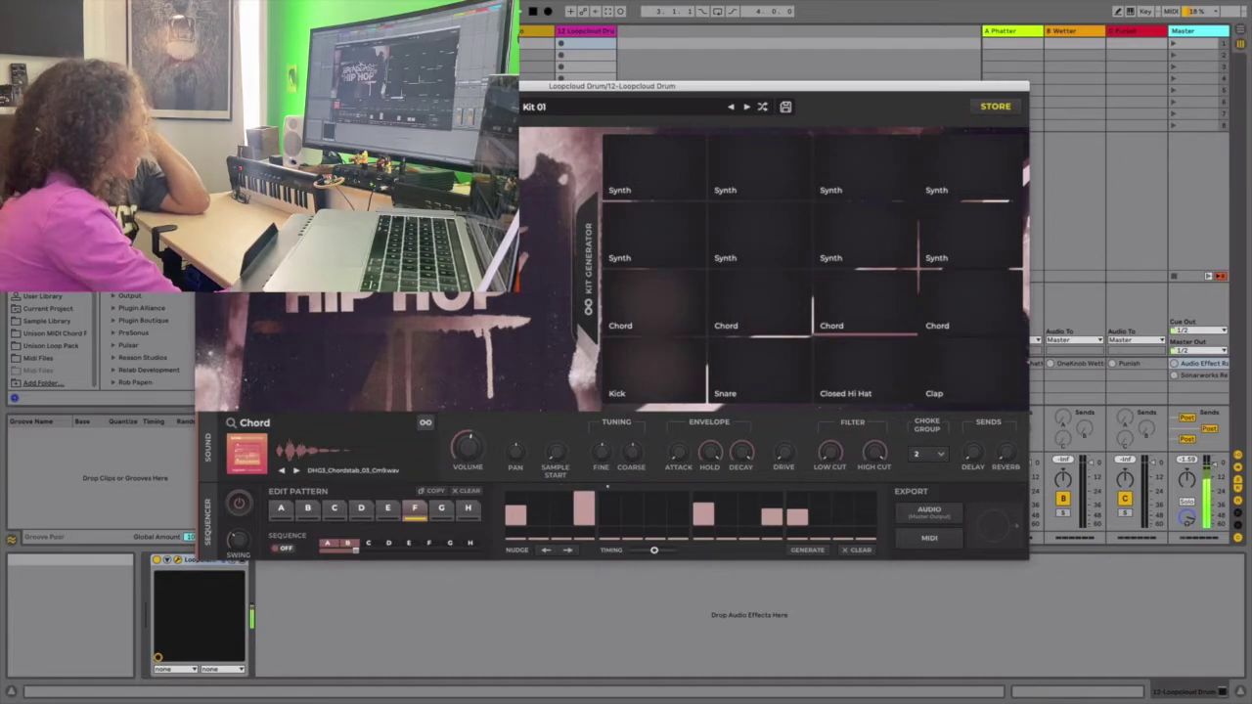
{"action": "left_click", "coordinate": [440, 508]}
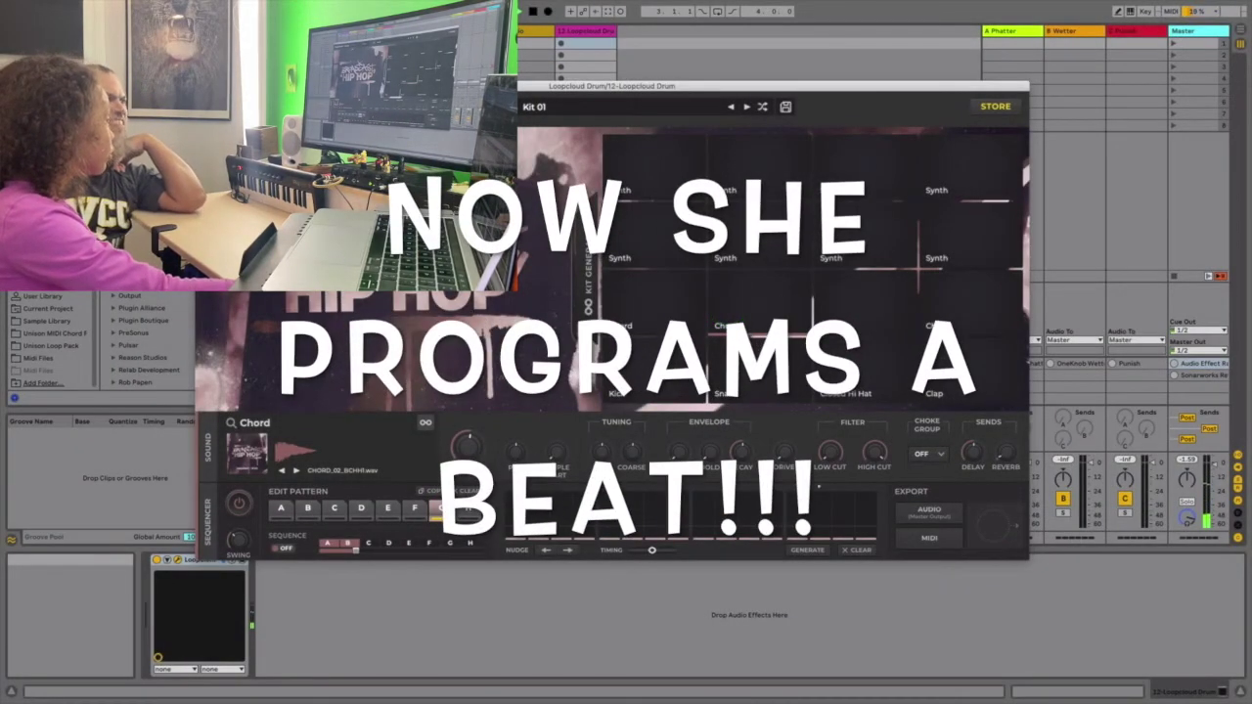
{"action": "left_click", "coordinate": [515, 507]}
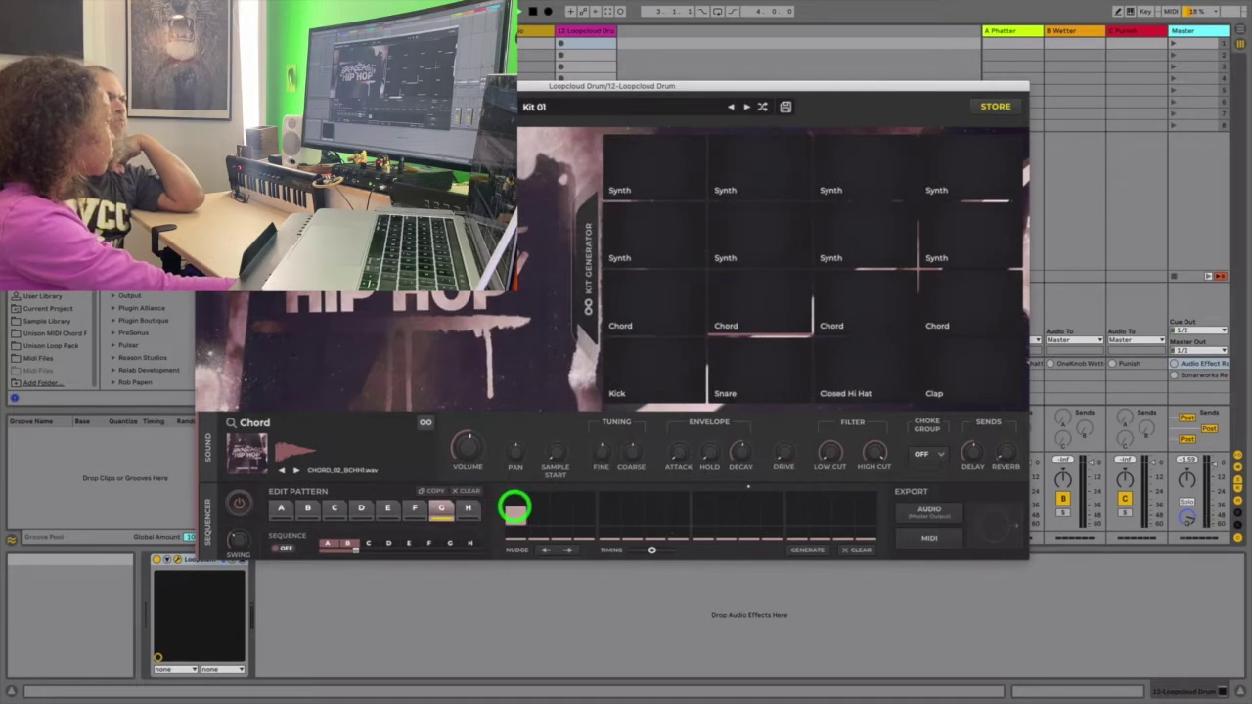
{"action": "left_click", "coordinate": [563, 516]}
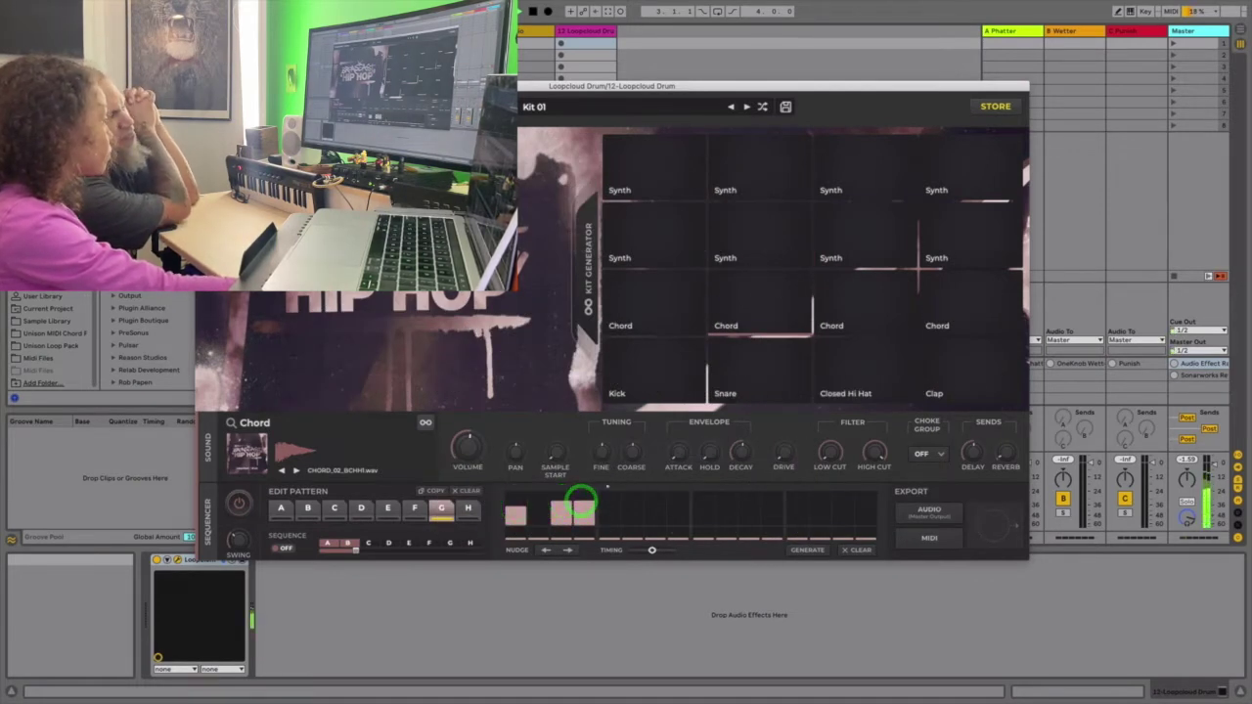
{"action": "left_click", "coordinate": [577, 525]}
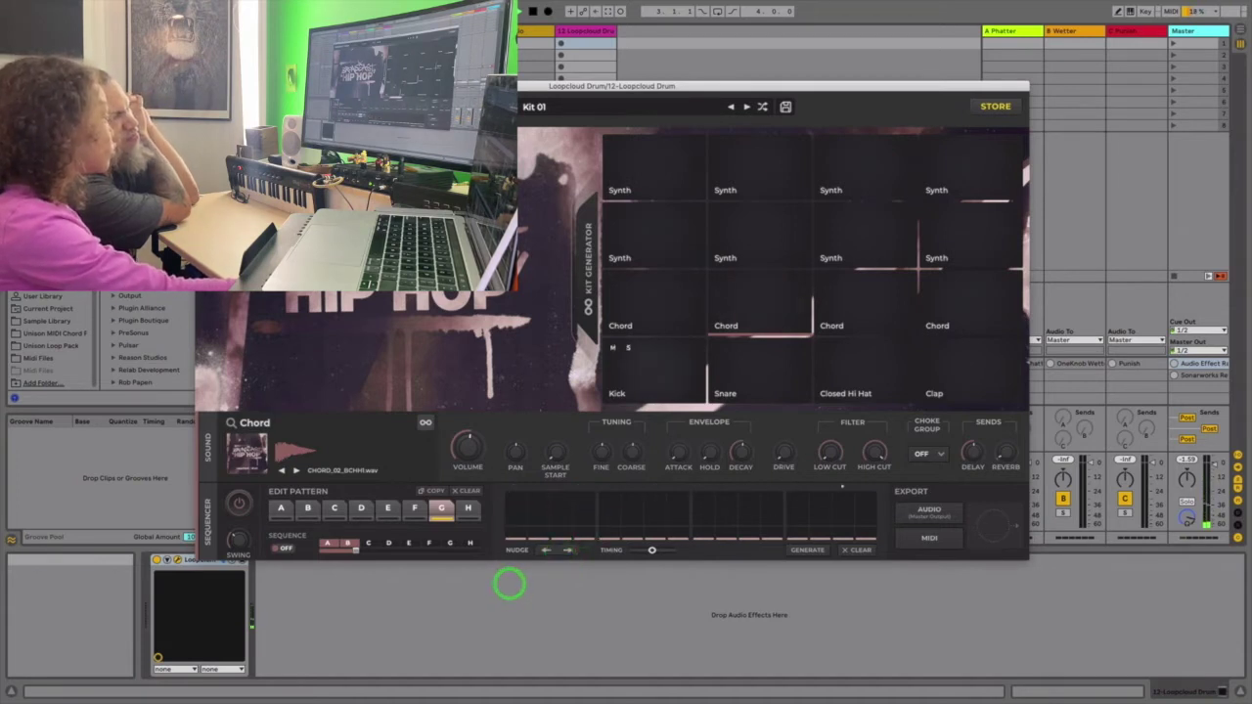
Program the Kick pad in pattern G with hits on steps 1, 4, 7, 11 and 15.
{"action": "left_click", "coordinate": [661, 350]}
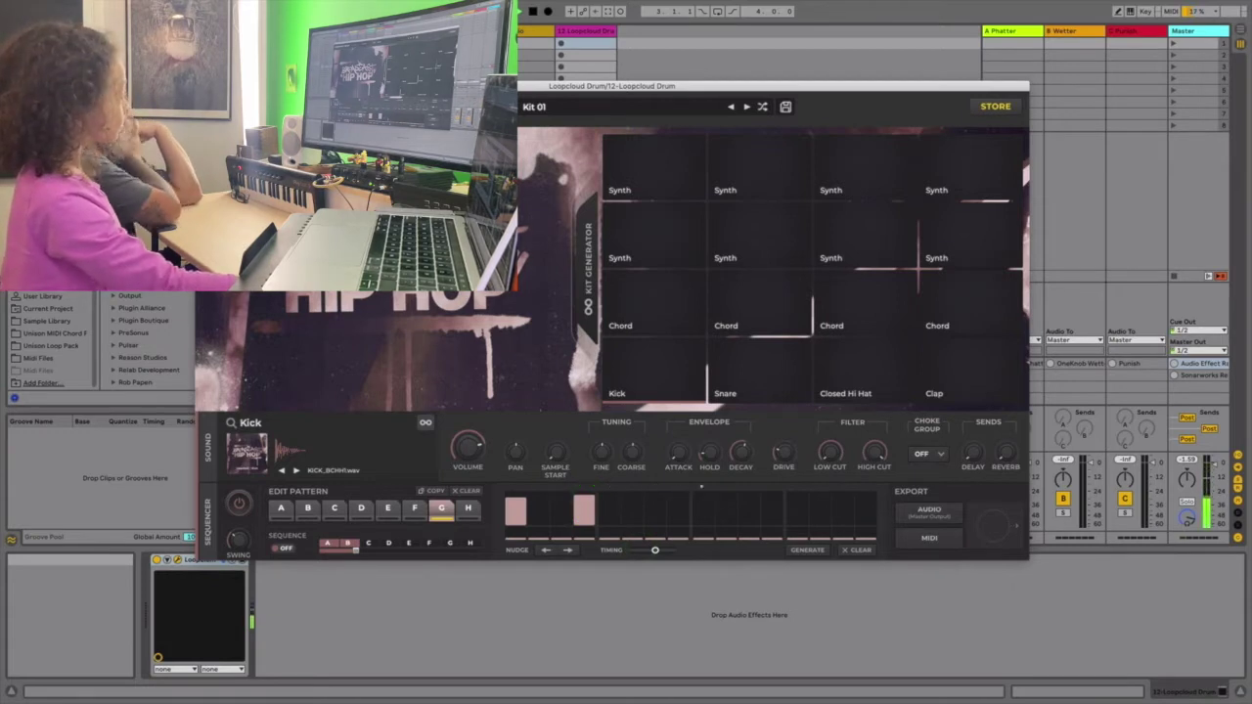
{"action": "left_click_drag", "start_coordinate": [649, 508], "coordinate": [653, 499]}
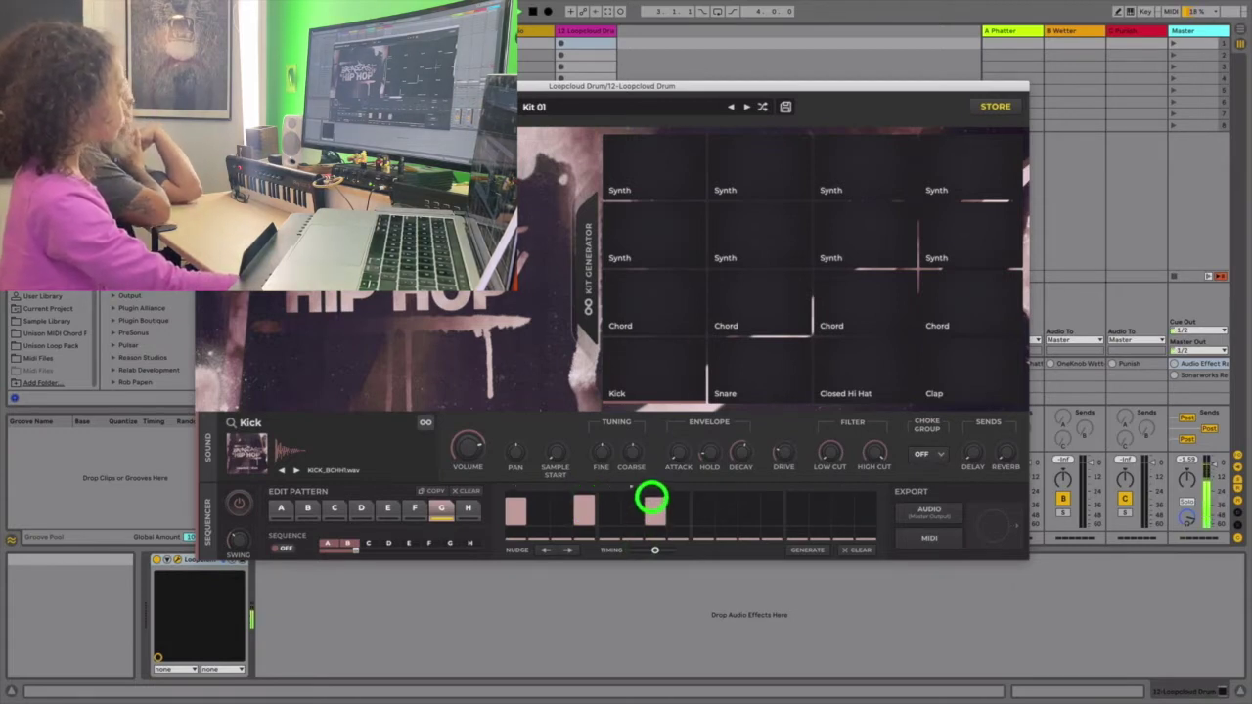
{"action": "left_click_drag", "start_coordinate": [746, 515], "coordinate": [743, 495]}
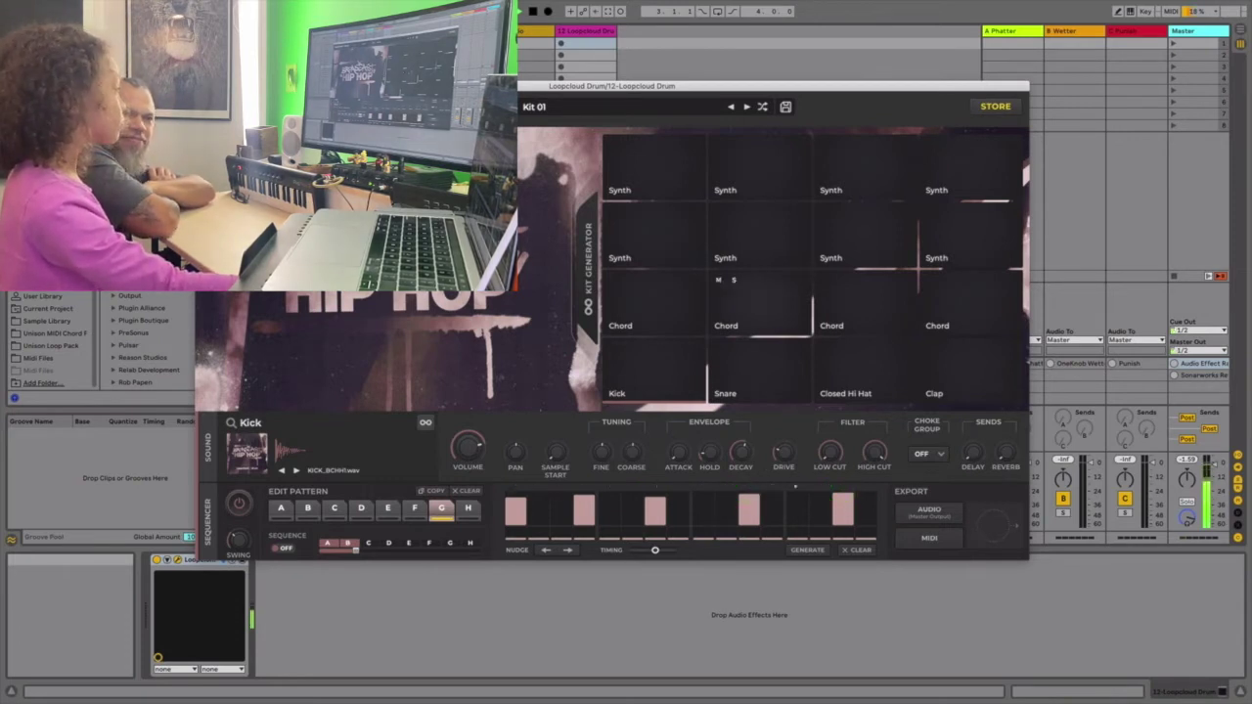
Program the Clap pad in pattern G with hits on steps 2, 3, 5 and 6.
{"action": "left_click", "coordinate": [964, 372]}
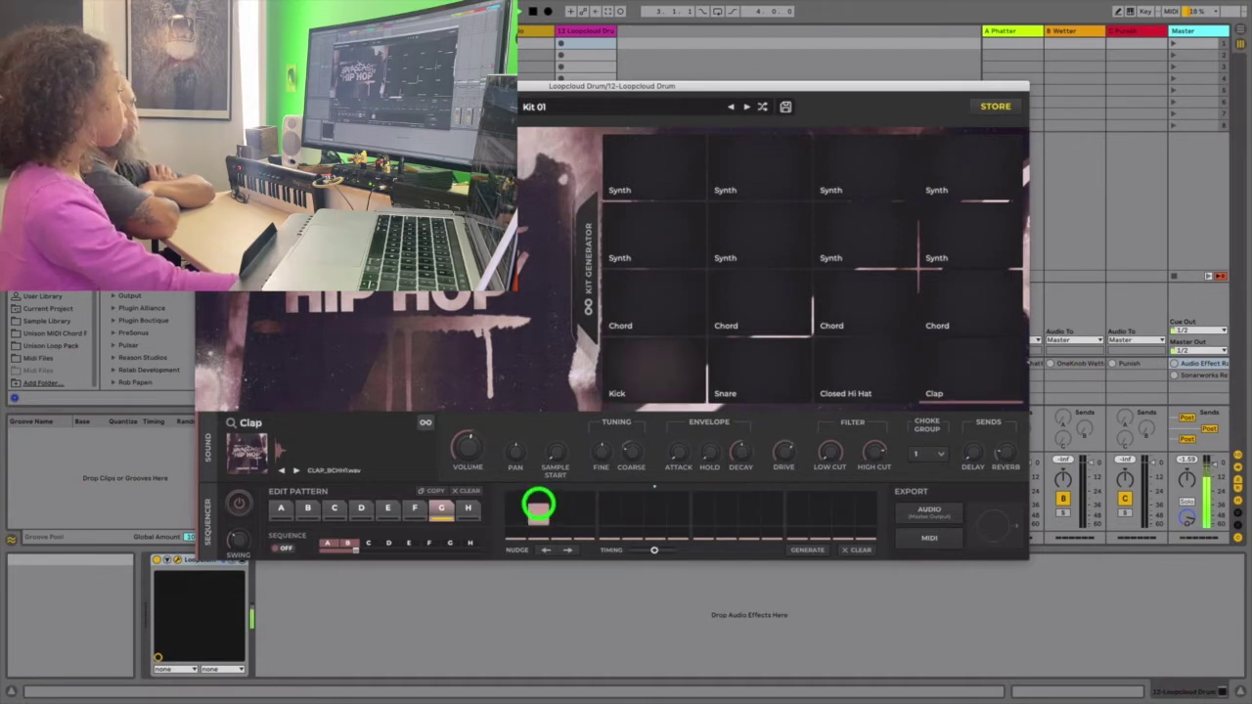
{"action": "left_click", "coordinate": [555, 501]}
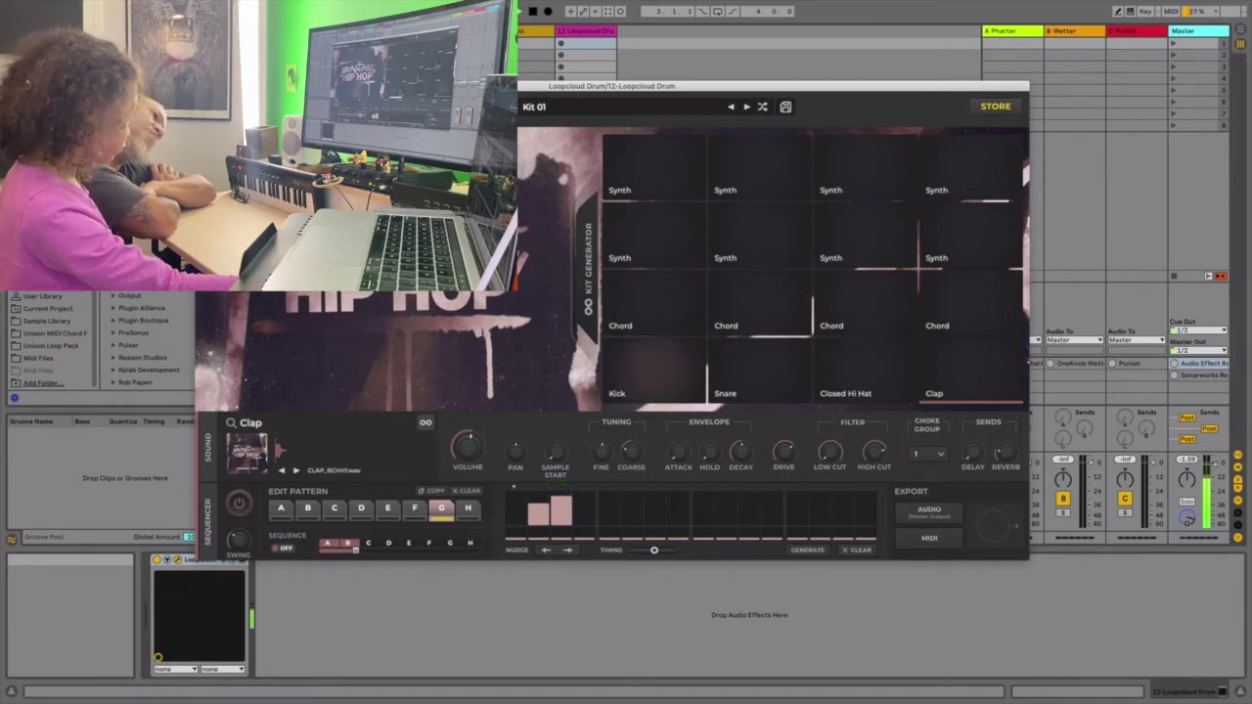
{"action": "left_click", "coordinate": [608, 498]}
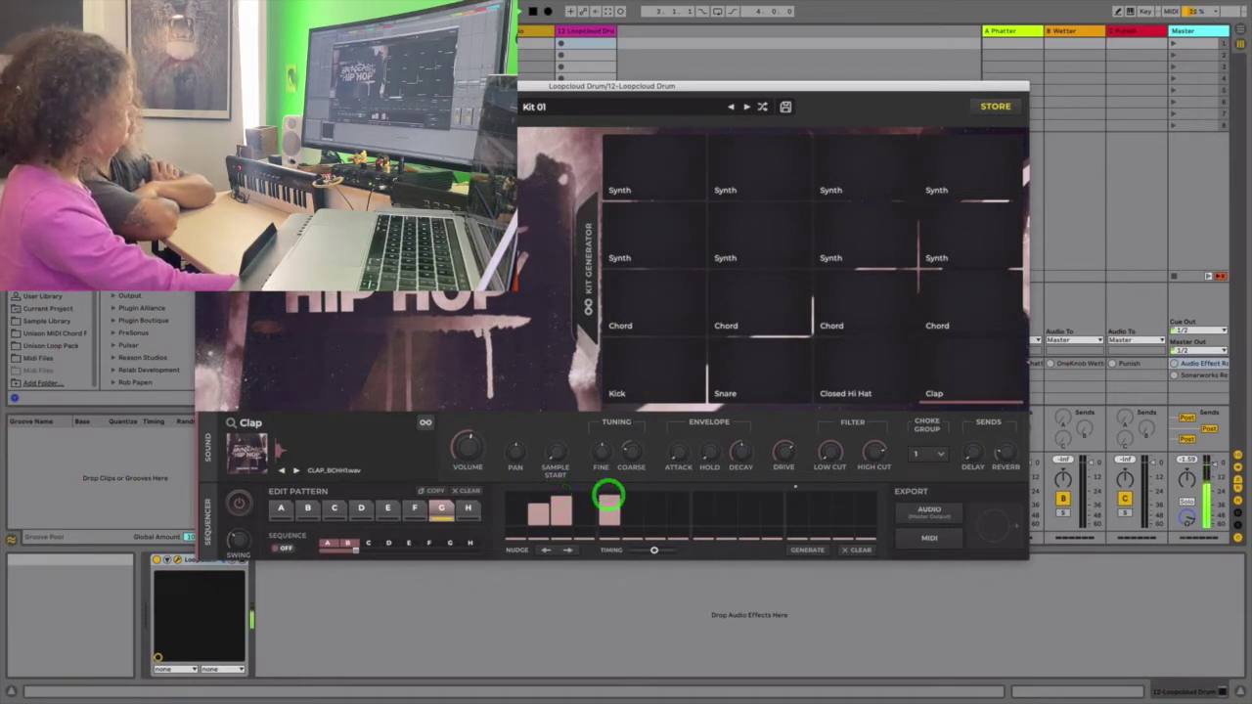
{"action": "left_click", "coordinate": [628, 498]}
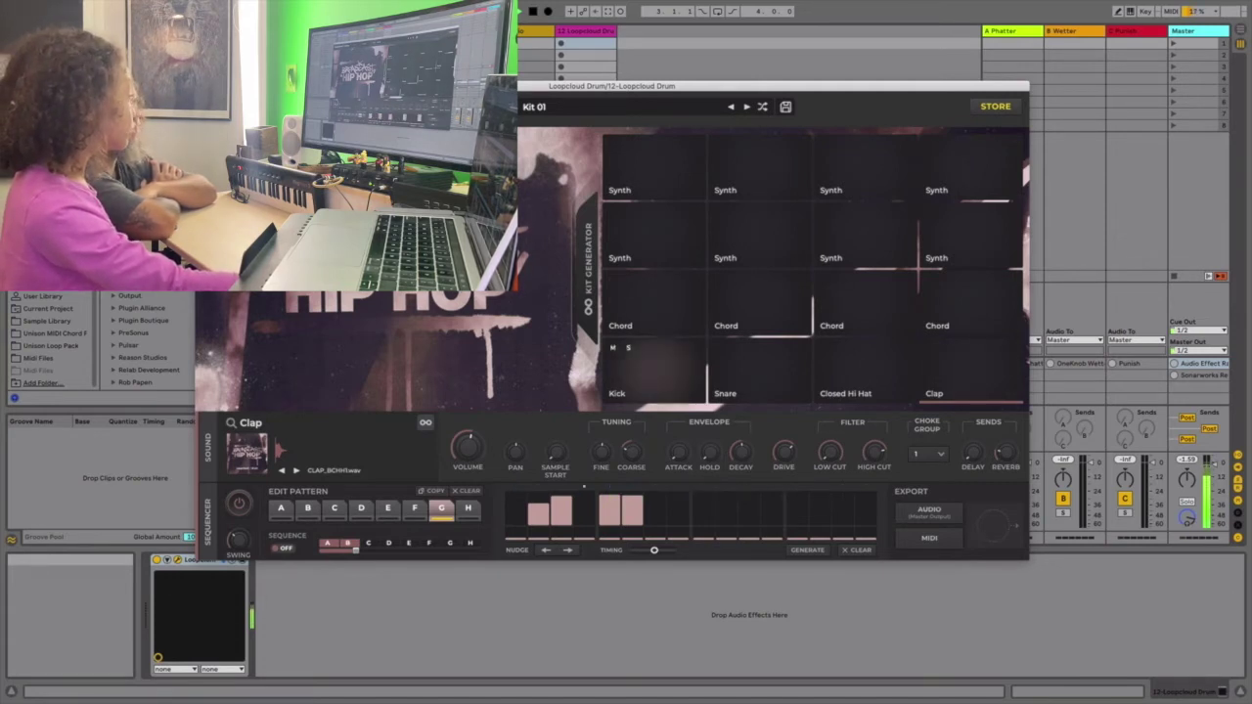
Review the Kick sequence and add Snare hits on steps 8, 9 and 10 in pattern G.
{"action": "left_click", "coordinate": [641, 363]}
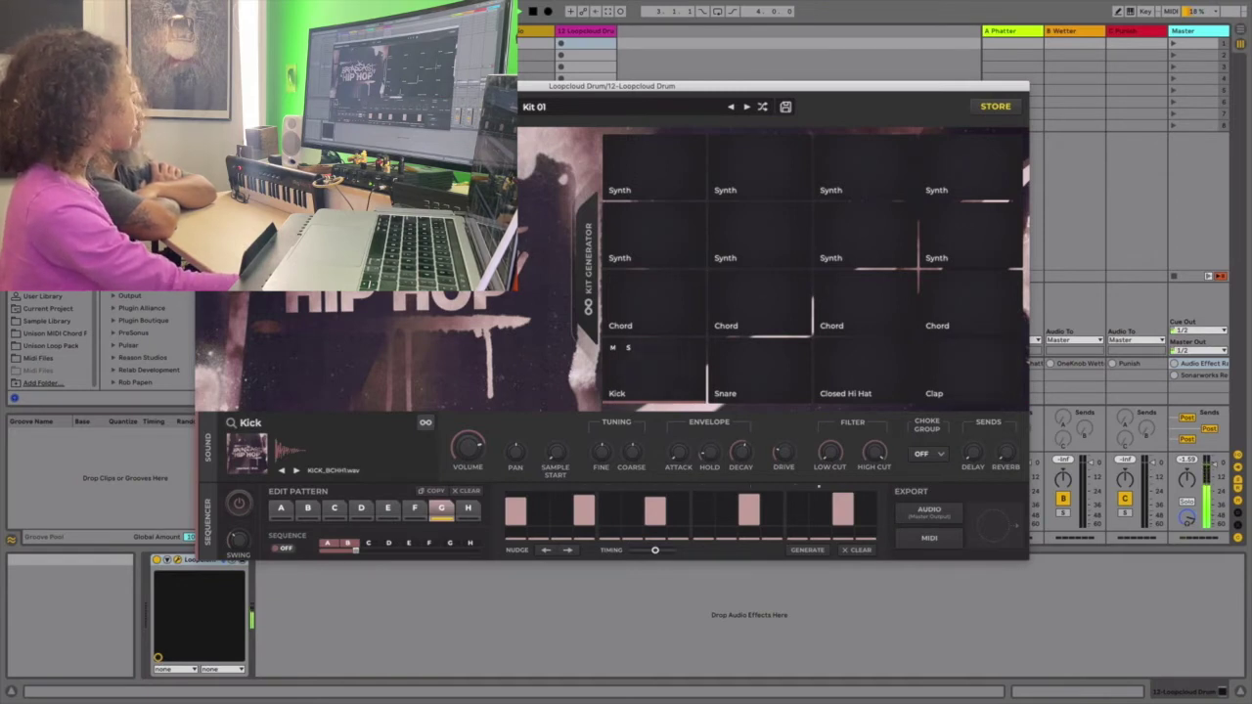
{"action": "left_click", "coordinate": [705, 383]}
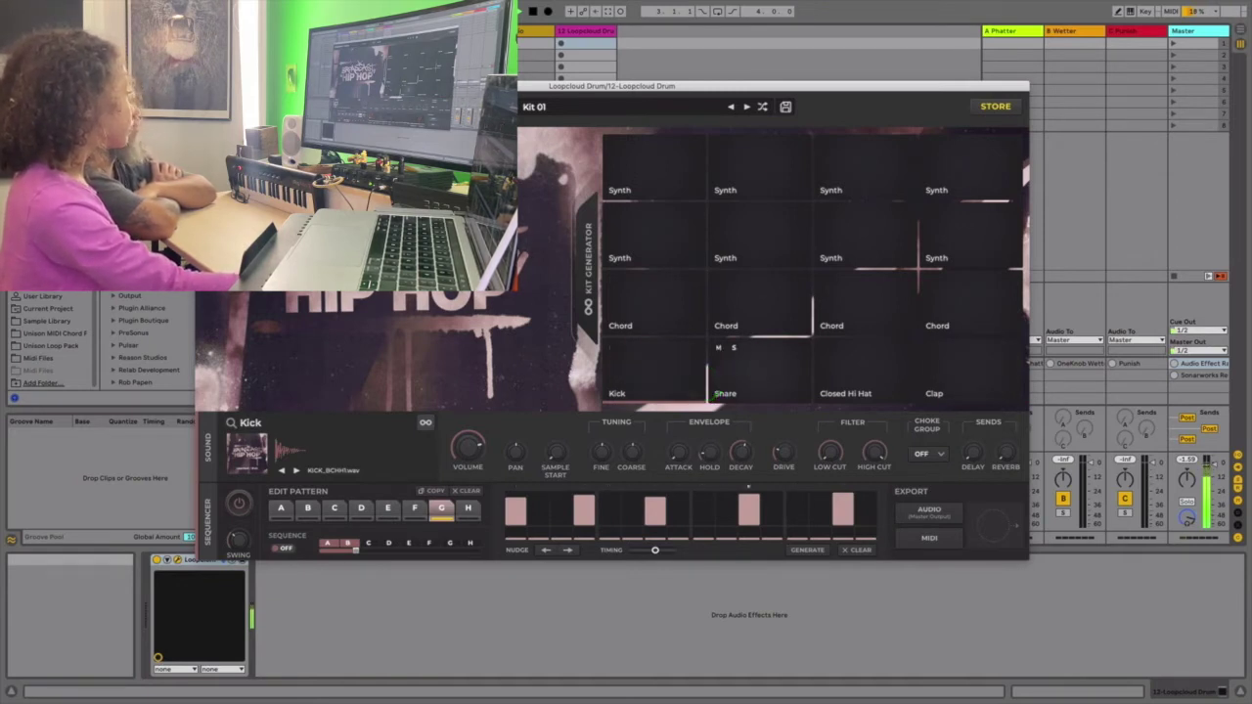
{"action": "left_click", "coordinate": [764, 366]}
{"action": "left_click", "coordinate": [676, 505]}
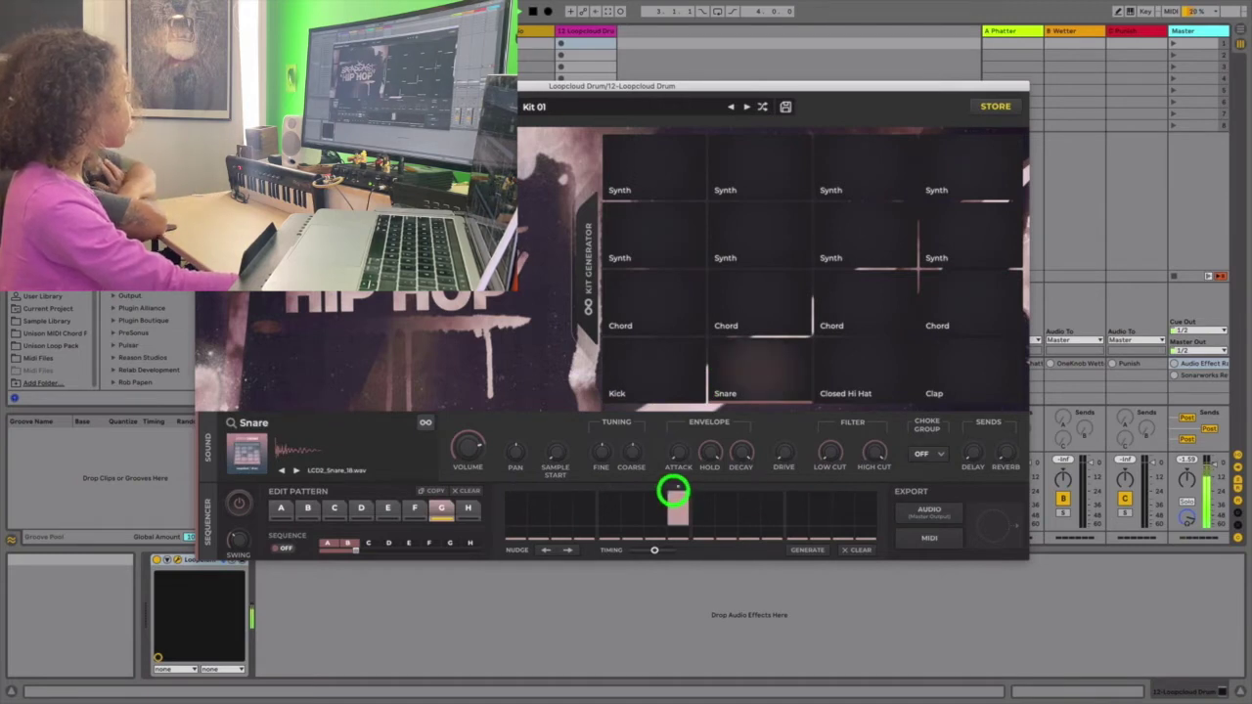
{"action": "left_click", "coordinate": [695, 496]}
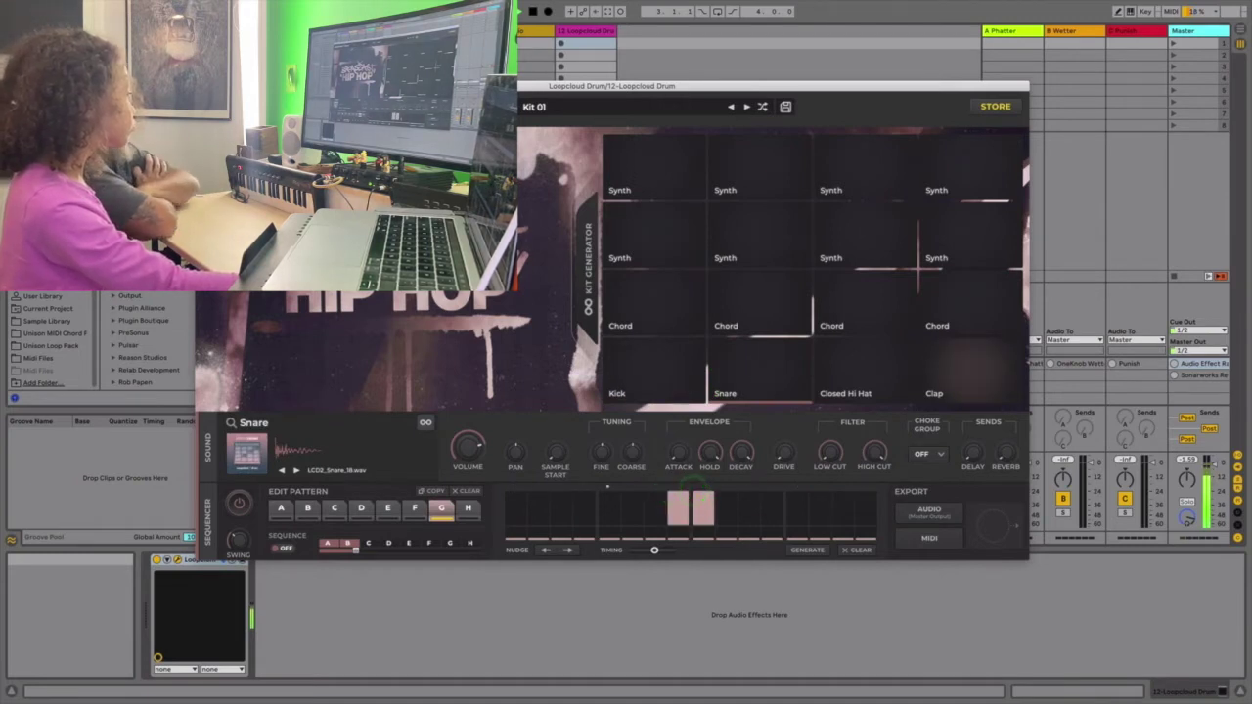
{"action": "left_click", "coordinate": [721, 497]}
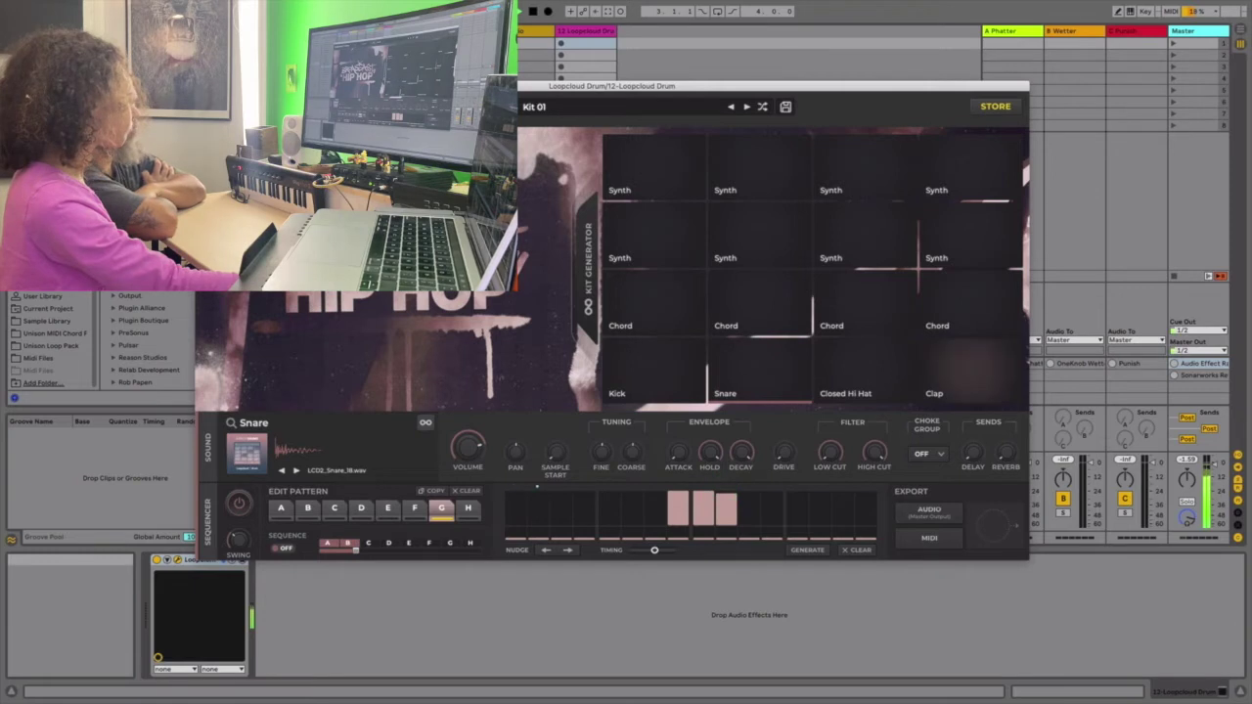
Add Snare hits at full velocity on steps 2, 3, 5 and 6.
{"action": "left_click", "coordinate": [537, 497]}
{"action": "left_click", "coordinate": [554, 504]}
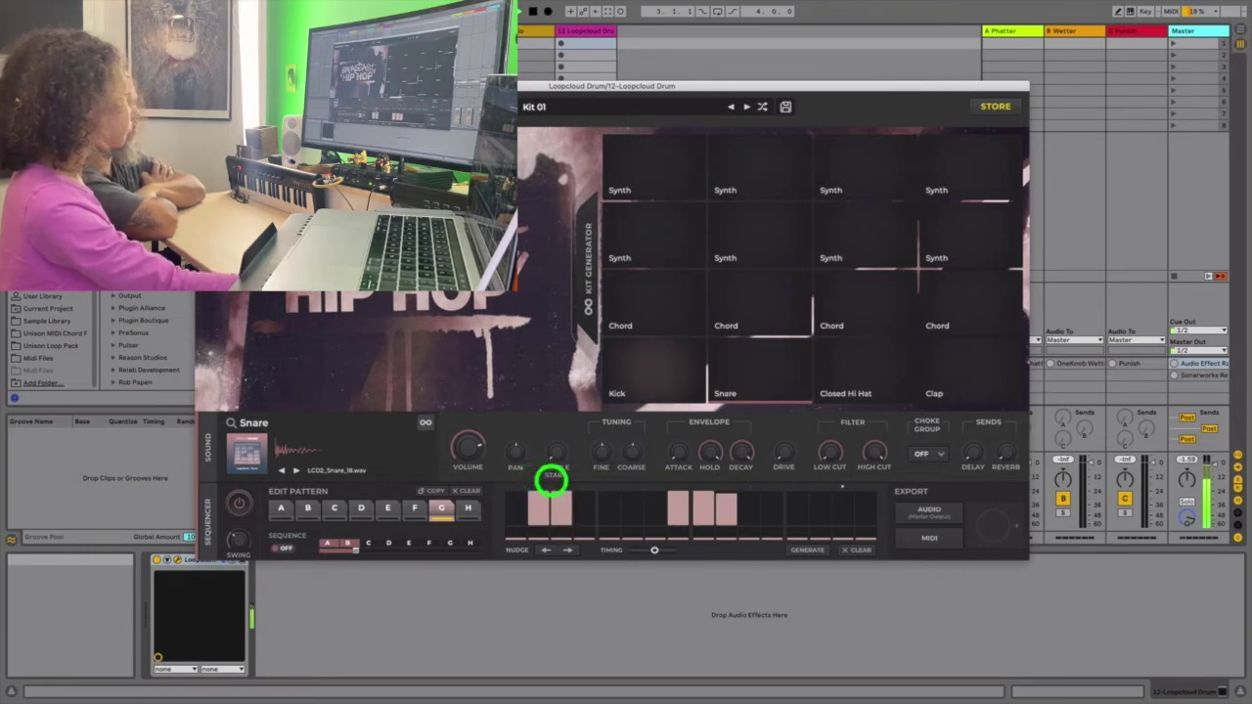
{"action": "left_click", "coordinate": [611, 501]}
{"action": "left_click", "coordinate": [629, 501]}
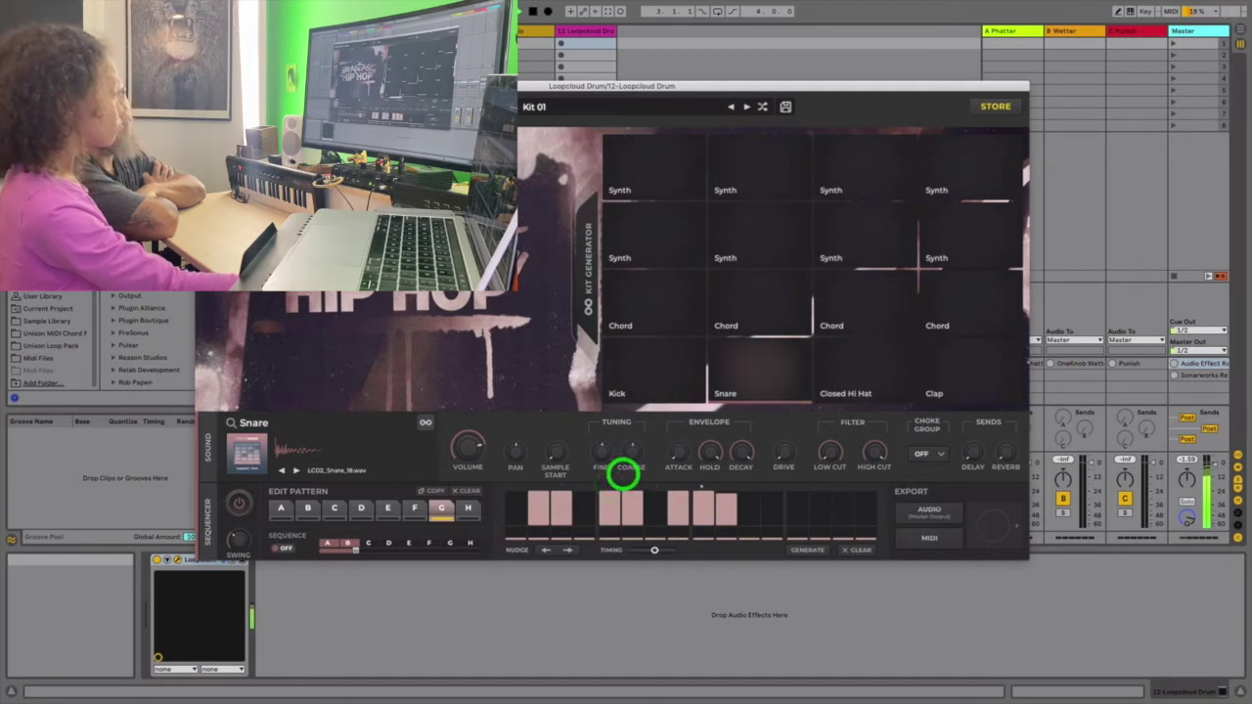
Remove the Snare hit on step 10 and add Snare hits on steps 11 and 12.
{"action": "left_click", "coordinate": [727, 526]}
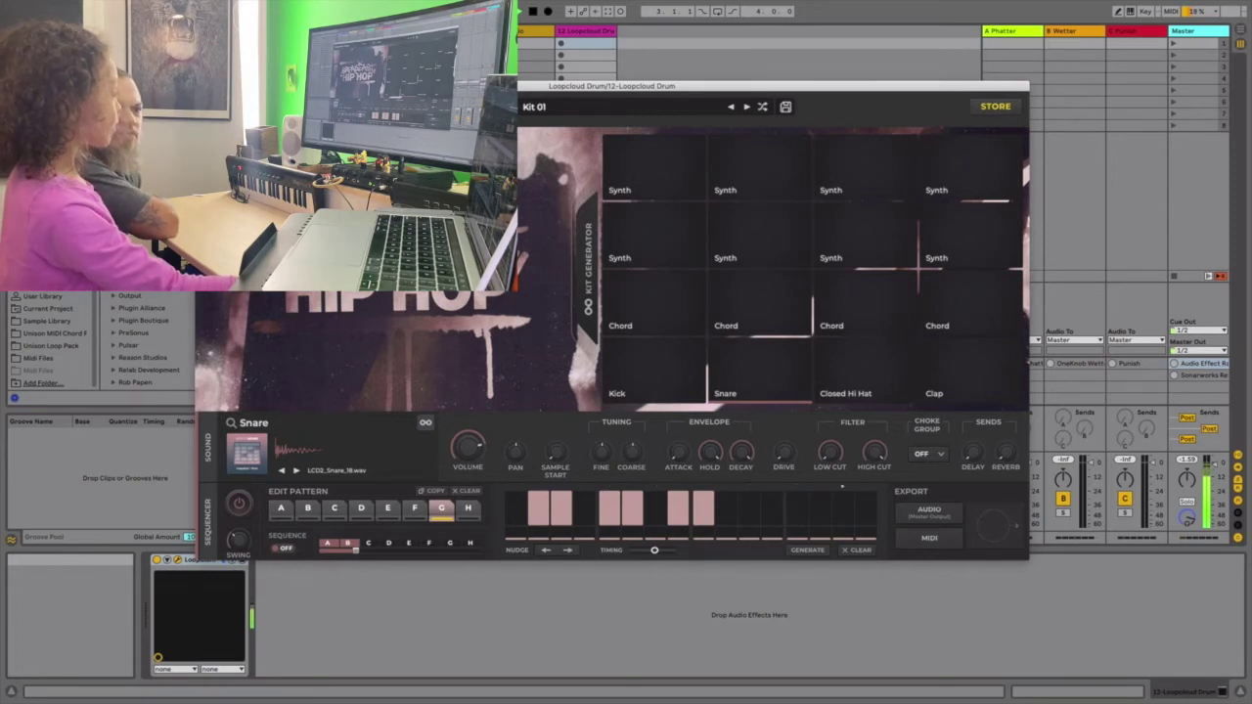
{"action": "left_click", "coordinate": [732, 500]}
{"action": "left_click", "coordinate": [714, 553]}
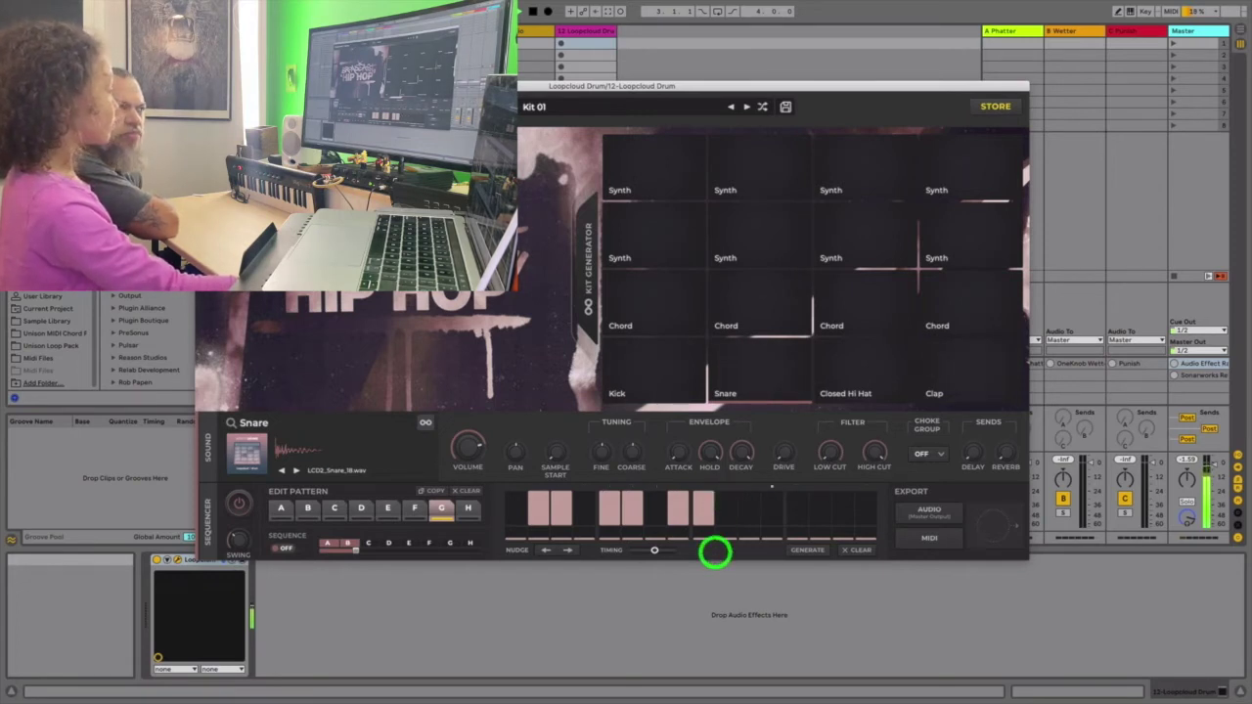
{"action": "left_click", "coordinate": [729, 507]}
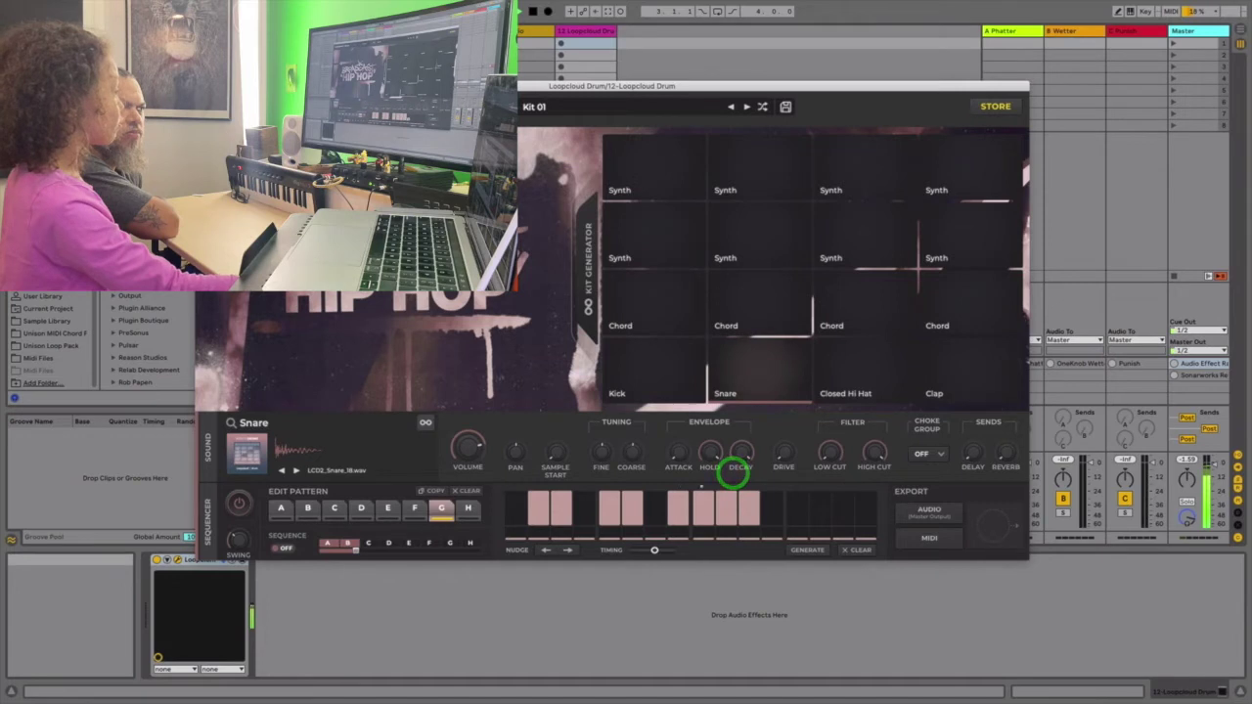
{"action": "left_click_drag", "start_coordinate": [748, 501], "coordinate": [763, 494]}
{"action": "left_click", "coordinate": [726, 507]}
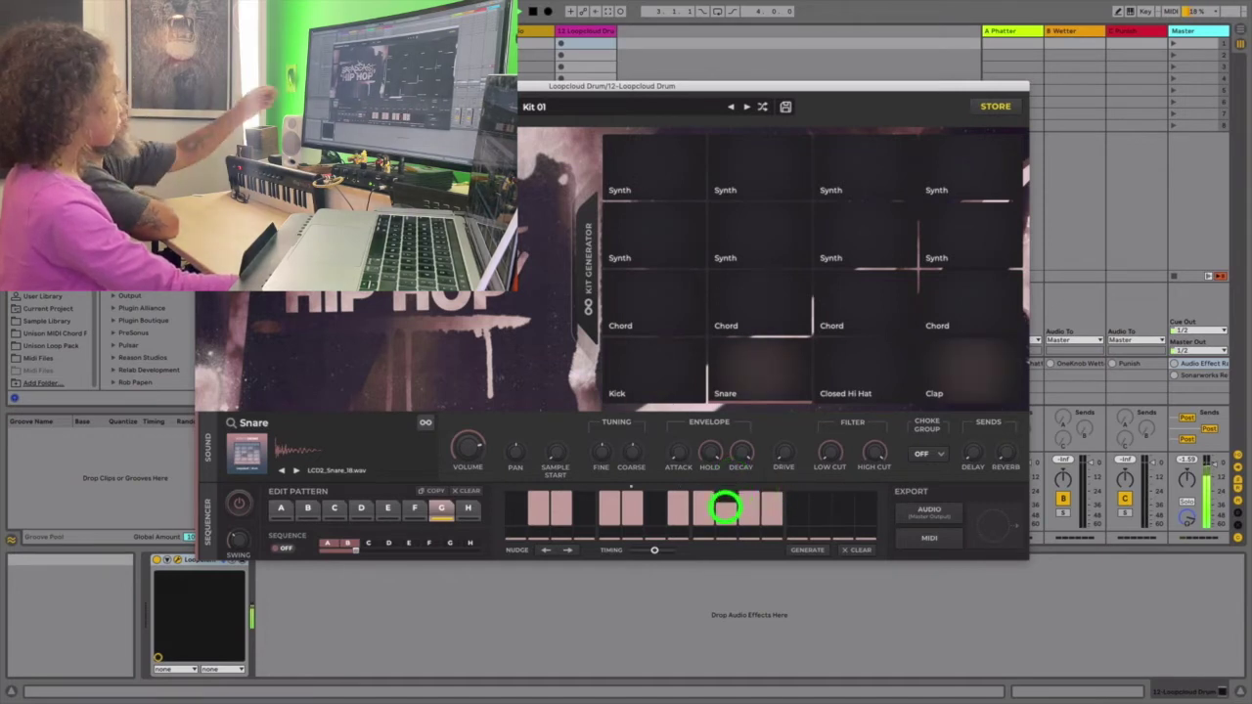
{"action": "left_click", "coordinate": [717, 540]}
Add Snare hits on steps 14 and 15 and raise the velocities of steps 12 and 15 to maximum.
{"action": "left_click_drag", "start_coordinate": [814, 518], "coordinate": [812, 489]}
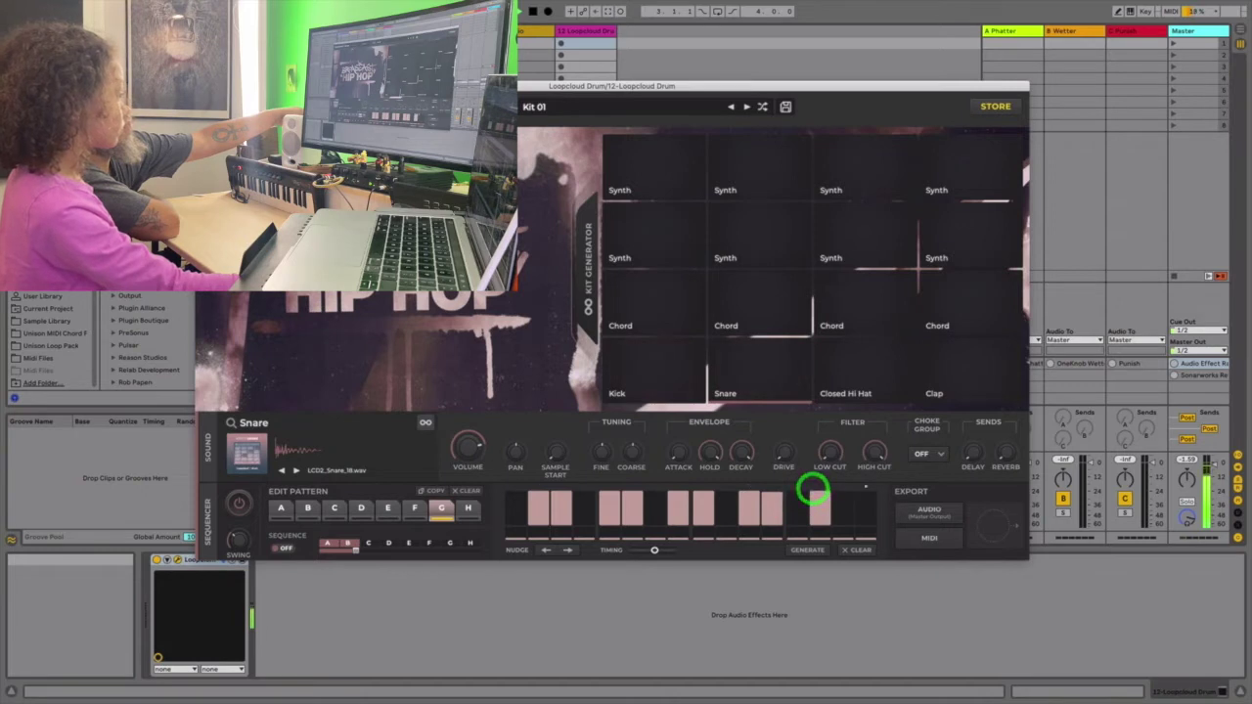
{"action": "left_click", "coordinate": [838, 495]}
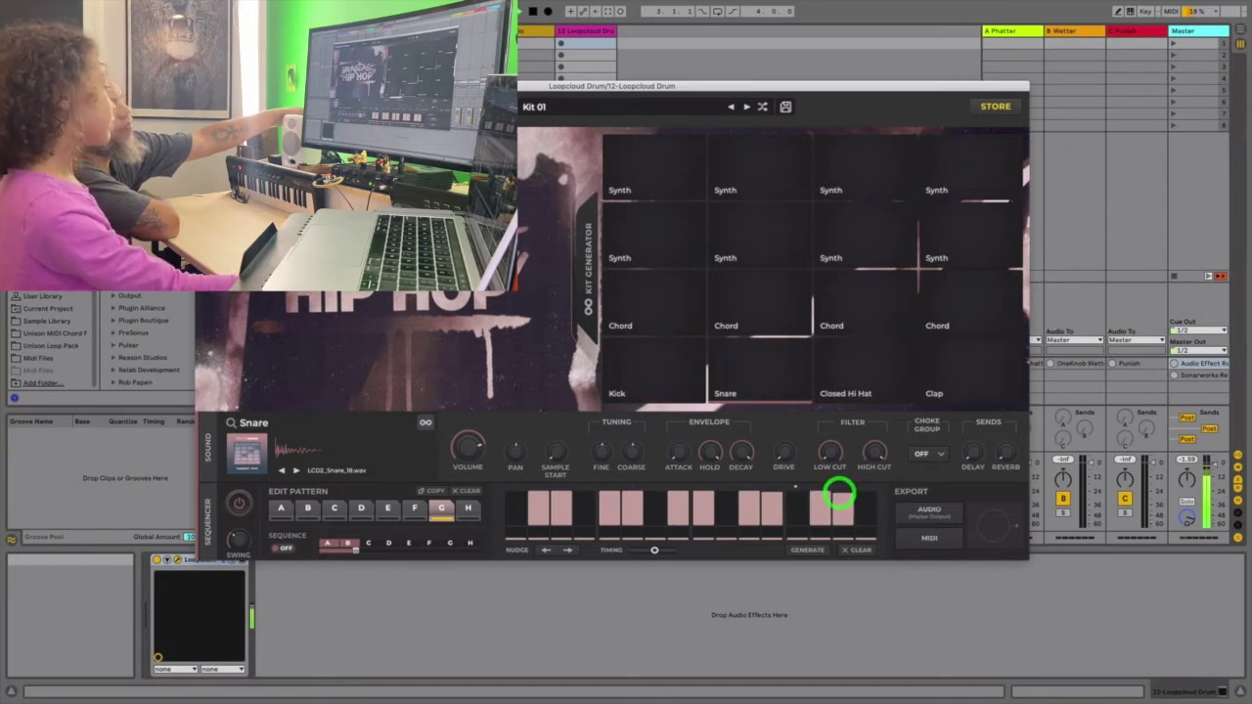
{"action": "left_click", "coordinate": [825, 464]}
{"action": "left_click", "coordinate": [837, 492]}
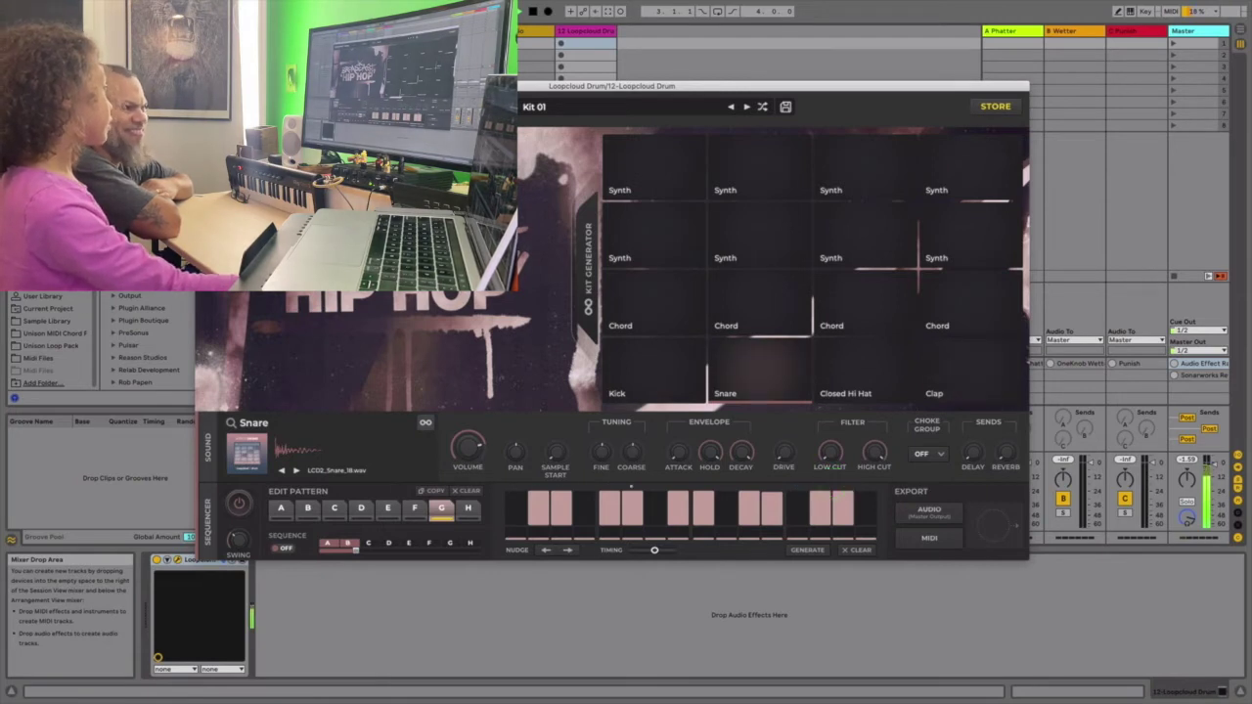
{"action": "left_click", "coordinate": [750, 467]}
{"action": "left_click", "coordinate": [760, 482]}
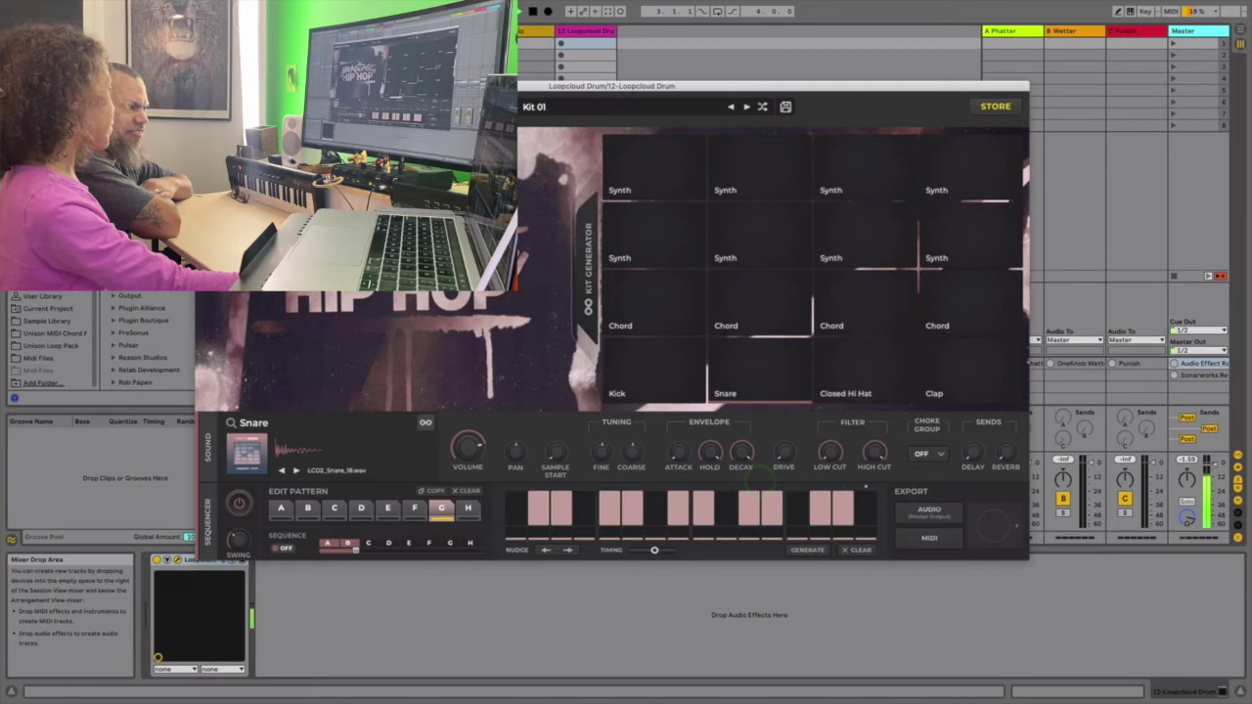